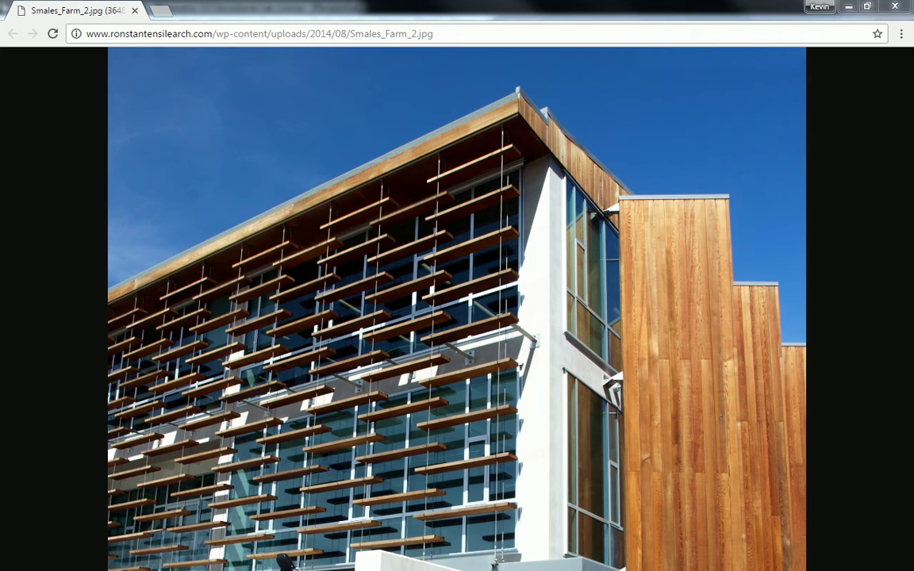
- Set the annotation pen of the building snip to the Blue Pen
left_click_drag(913, 8, 603, 9)
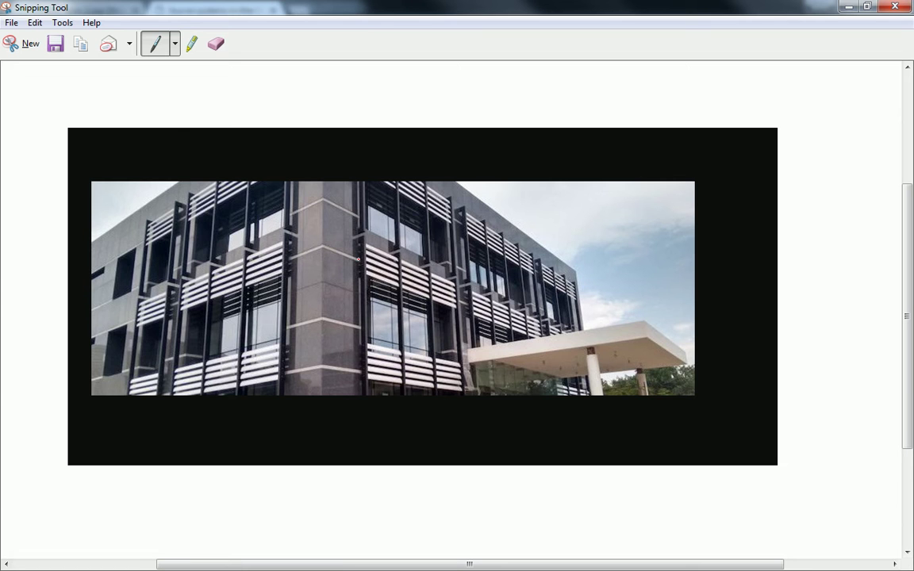
left_click(174, 44)
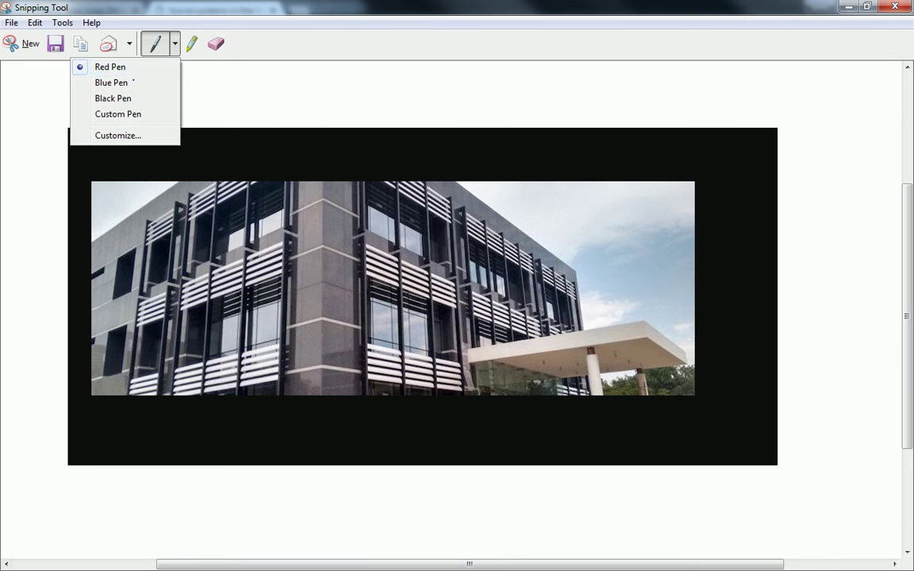
left_click(176, 81)
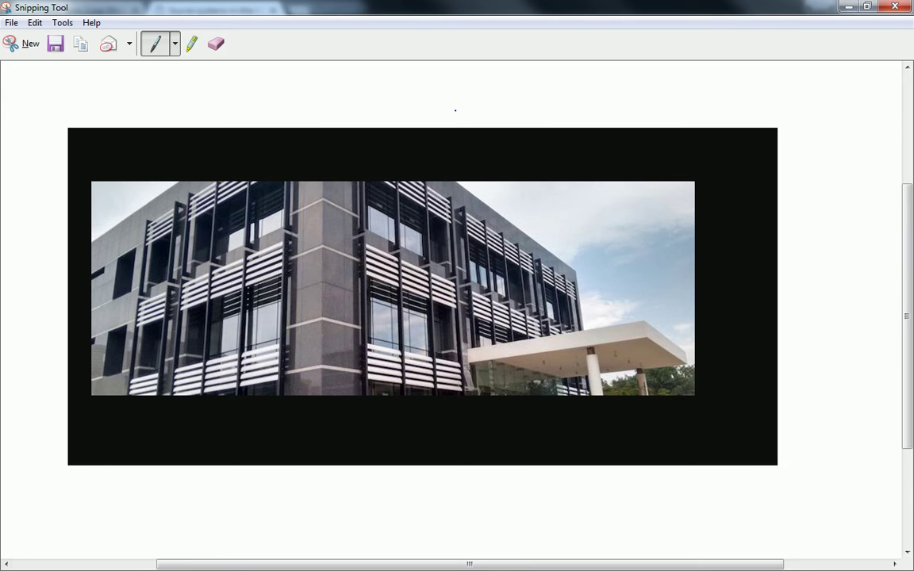
- Close the Snipping Tool without saving the snip and minimise the browser to return to Rhino and Grasshopper
left_click_drag(465, 9, 445, 26)
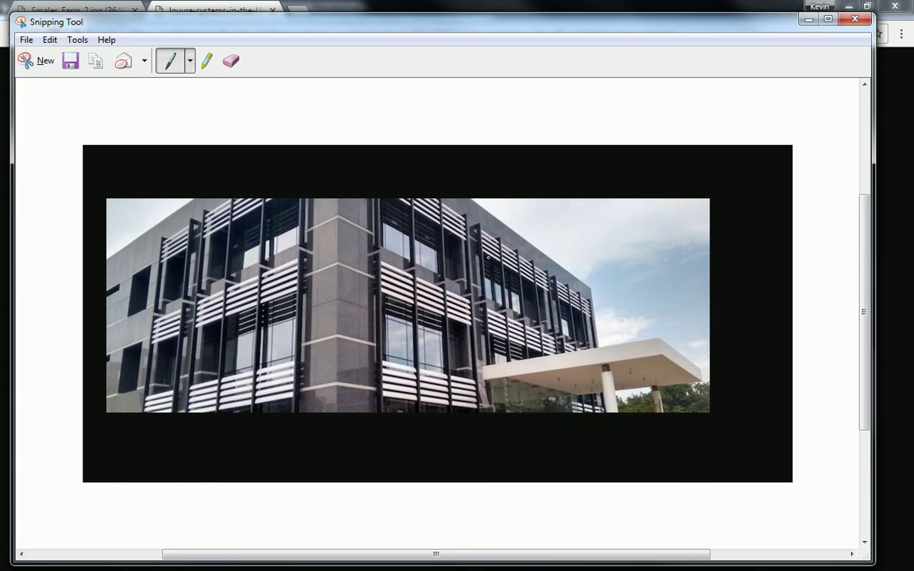
left_click(854, 18)
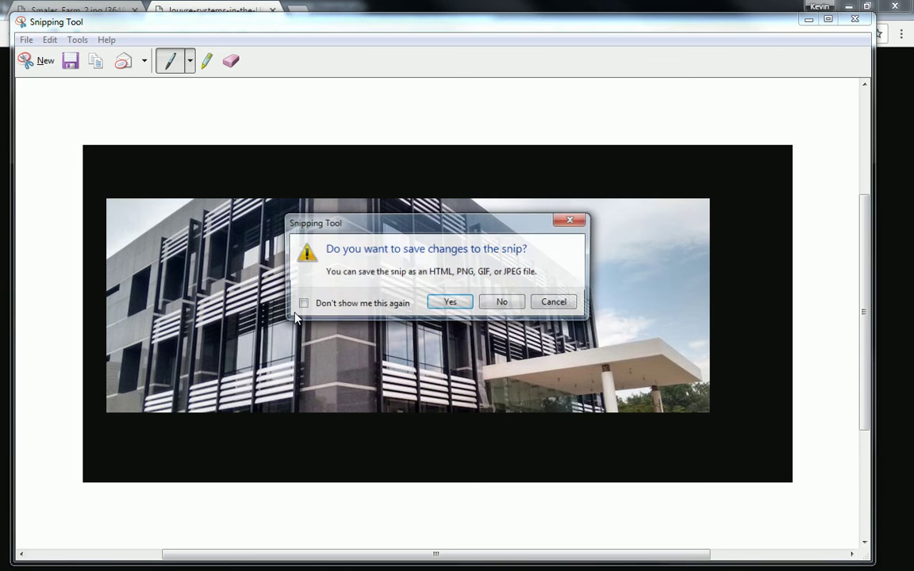
left_click(503, 304)
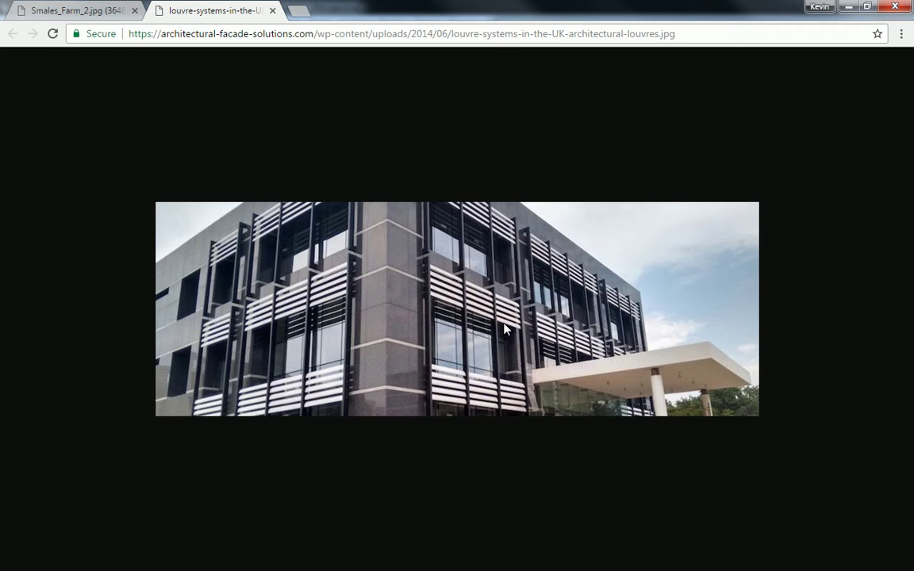
left_click(848, 6)
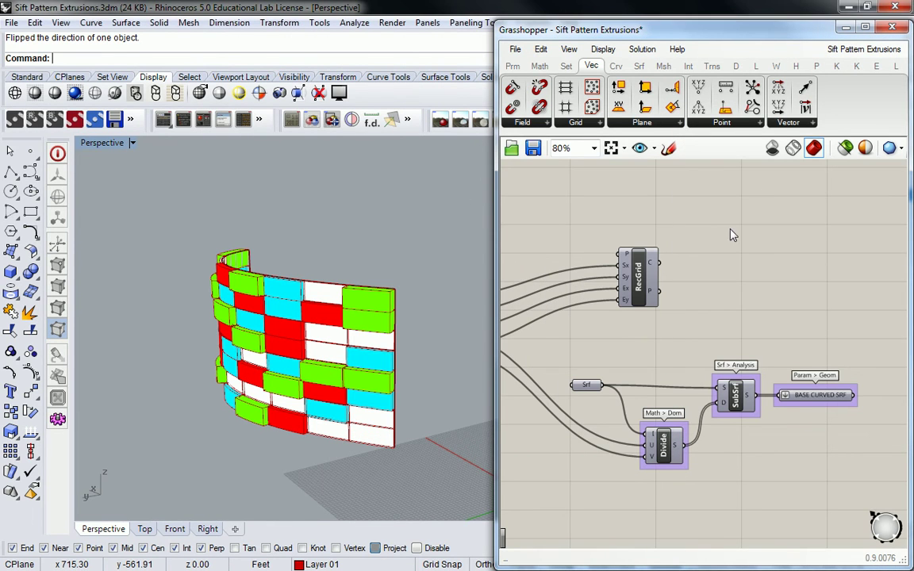
- Add a Construct Domain² component with U0, U1, V0 and V1 inputs below the Divide Domain² component
right_click_drag(709, 332, 698, 283)
right_click_drag(341, 238, 399, 241)
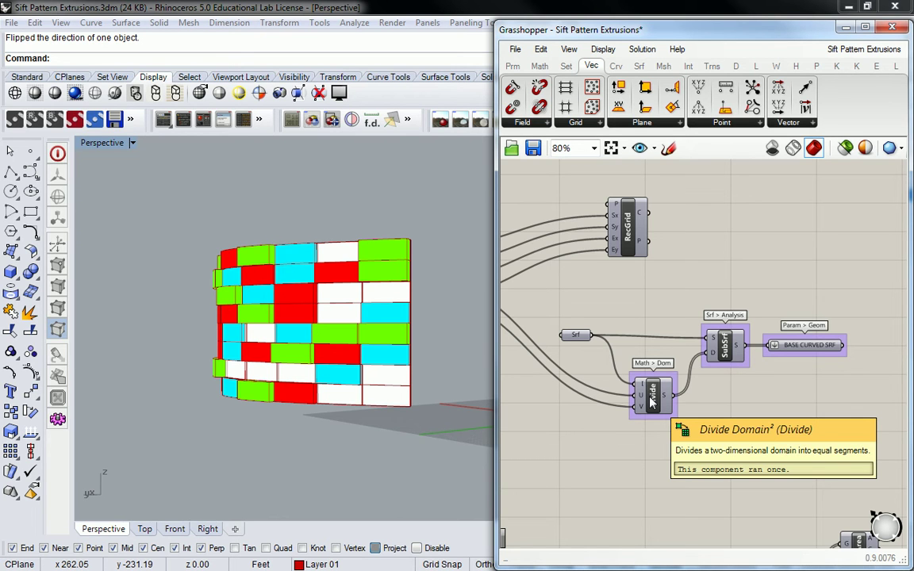
mouse_move(705, 282)
right_mouse_down()
mouse_move(673, 269)
mouse_move(702, 298)
right_mouse_up()
left_click_drag(619, 296, 556, 238)
left_click(689, 369)
right_click_drag(665, 291, 635, 242)
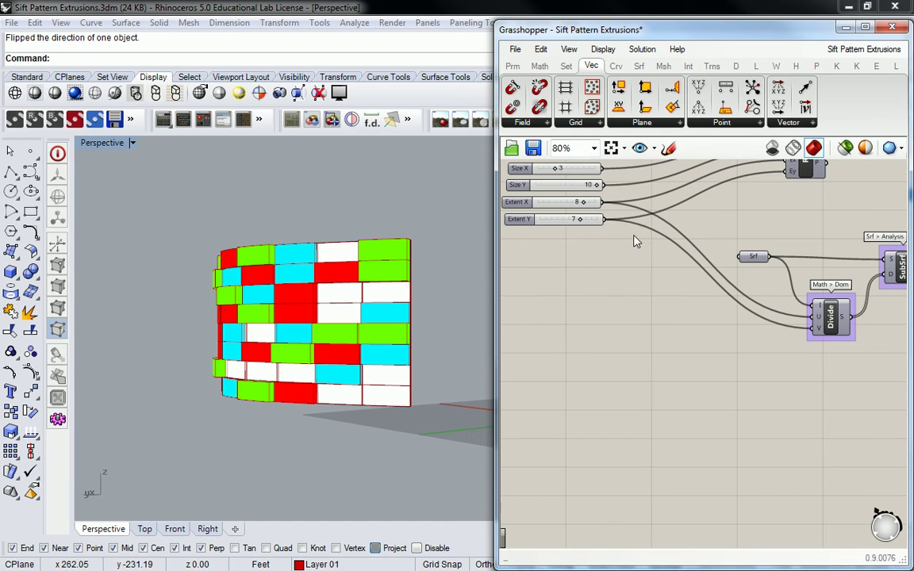
left_click(539, 66)
left_click(523, 122)
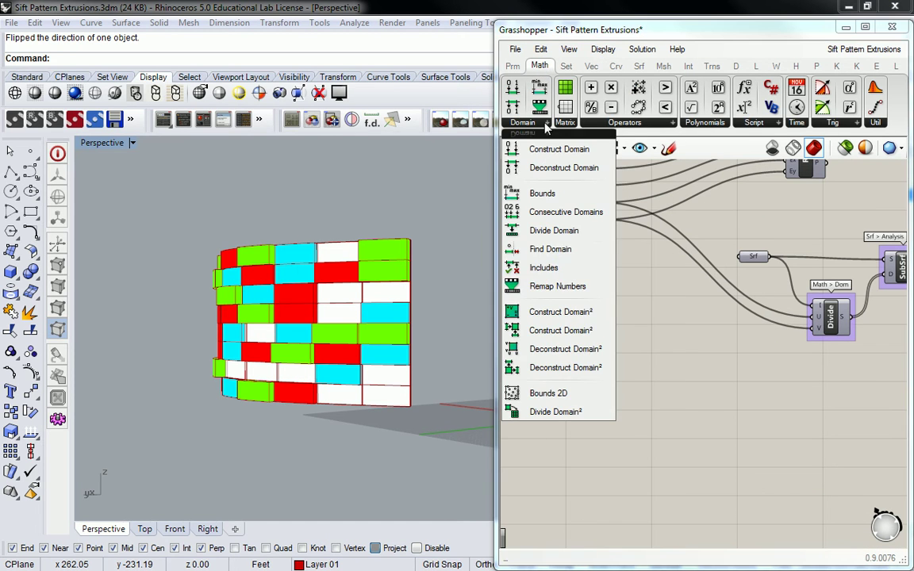
left_click(573, 312)
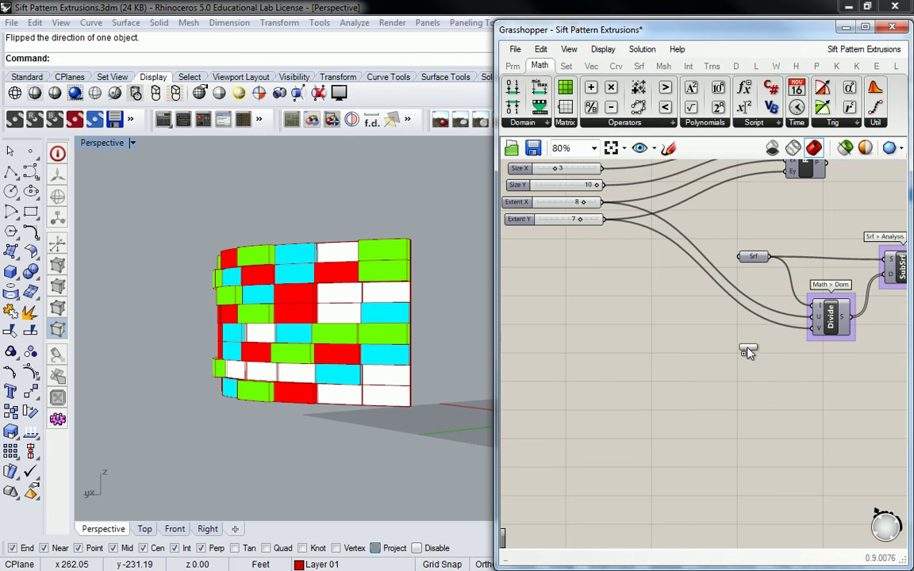
left_click(836, 381)
right_click_drag(836, 381, 733, 362)
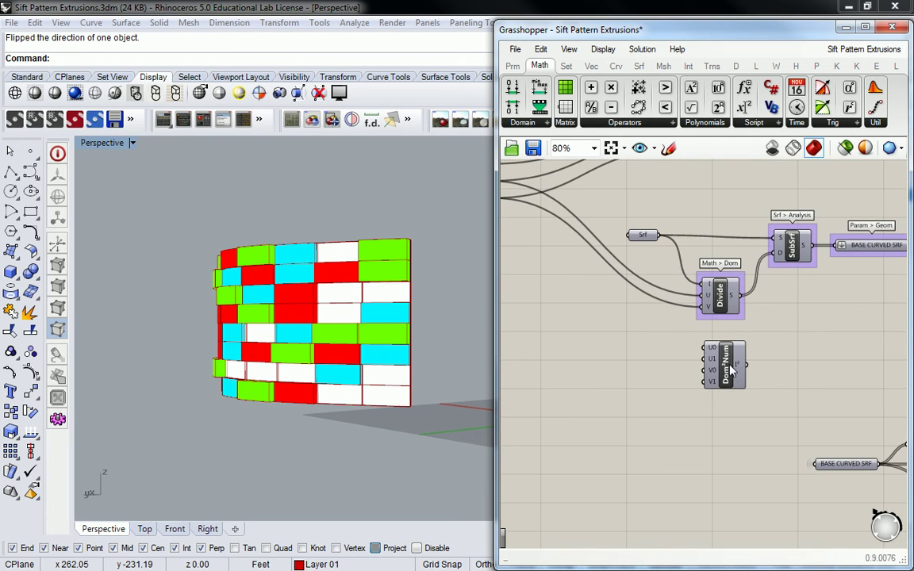
scroll(731, 367, "down", 3)
mouse_move(690, 250)
left_mouse_down()
mouse_move(679, 439)
mouse_move(689, 266)
left_mouse_up()
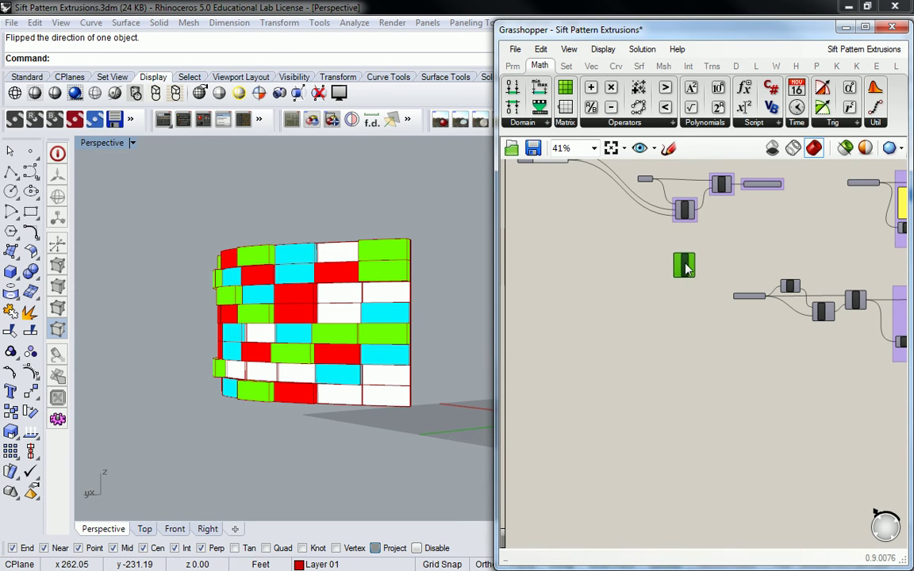
- Move the BASE CURVED SRF parameter and all components downstream of it away from SubSrf to free canvas space
right_click_drag(714, 213, 588, 295)
scroll(685, 285, "down", 2)
scroll(588, 295, "down", 2)
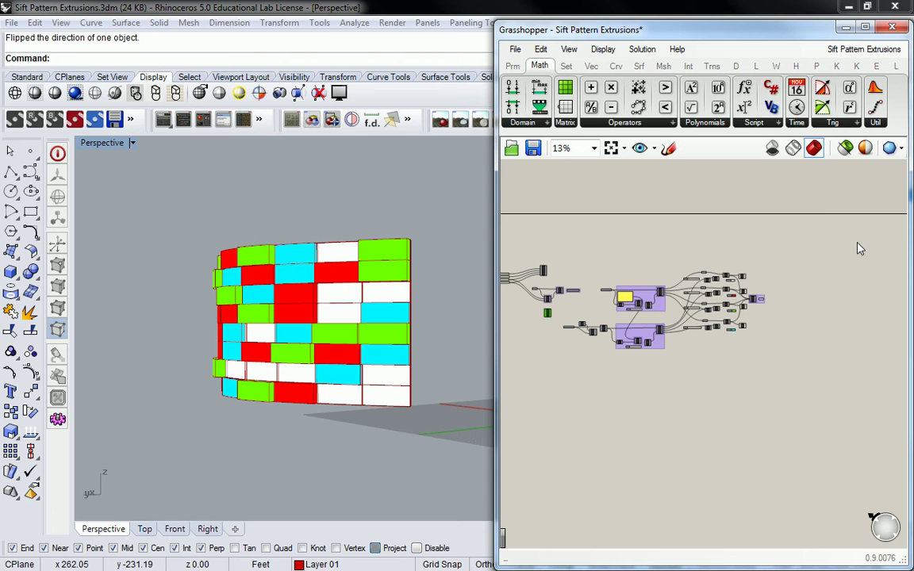
left_click_drag(772, 217, 516, 334)
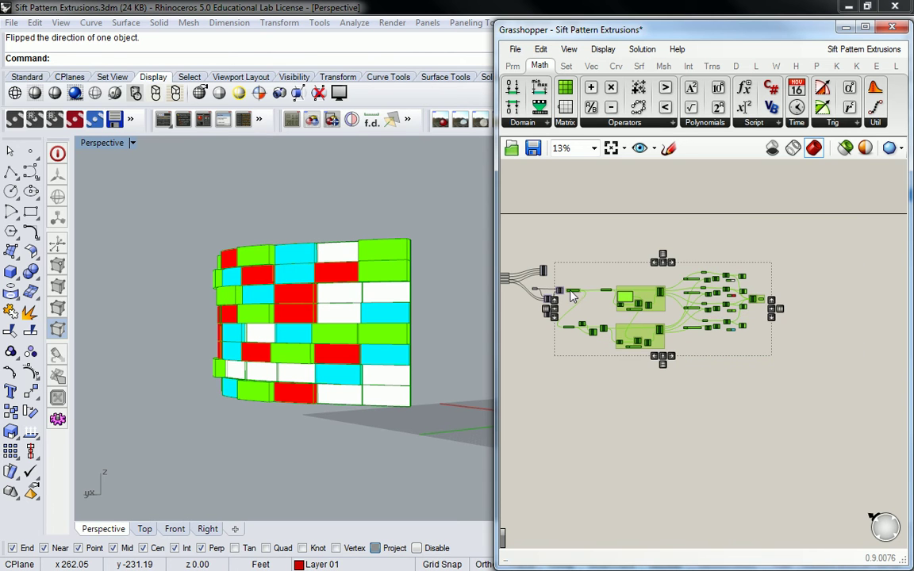
right_click_drag(513, 261, 641, 264)
scroll(651, 262, "up", 5)
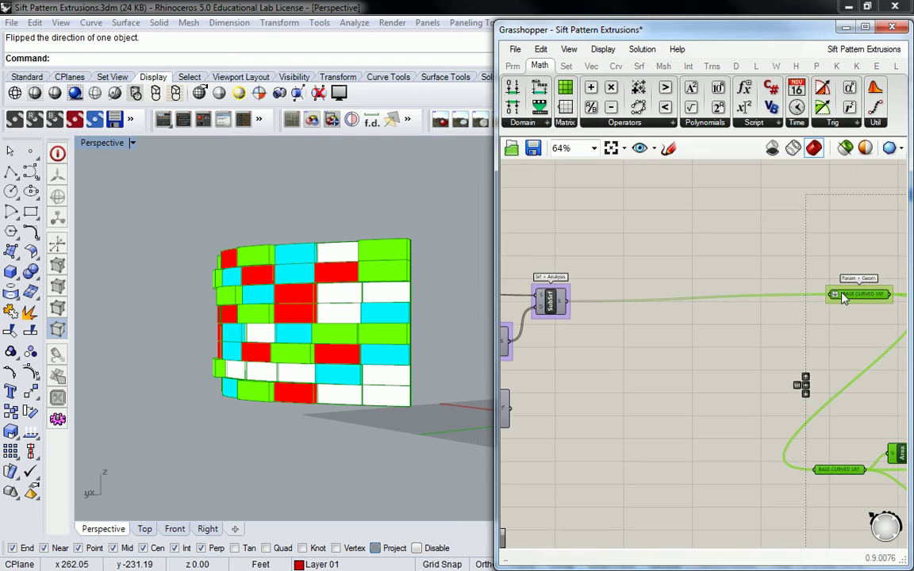
right_click_drag(650, 306, 793, 310)
scroll(794, 310, "down", 2)
scroll(780, 307, "up", 2)
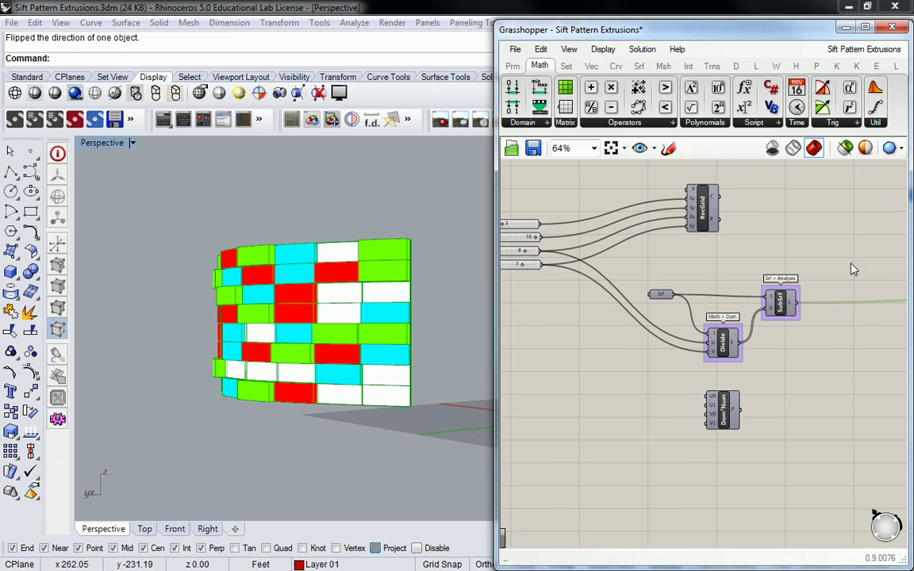
- Duplicate the SubSrf component below the original and connect the Construct Domain² output to the copy's domain input in place of Divide
right_click_drag(766, 377, 714, 326)
scroll(782, 335, "up", 1)
right_click_drag(783, 335, 755, 367)
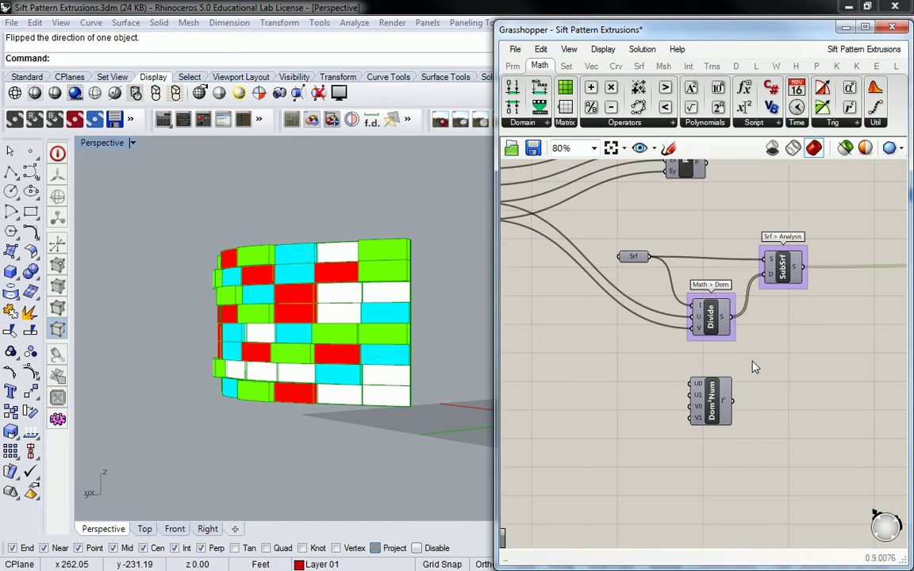
scroll(754, 367, "up", 2)
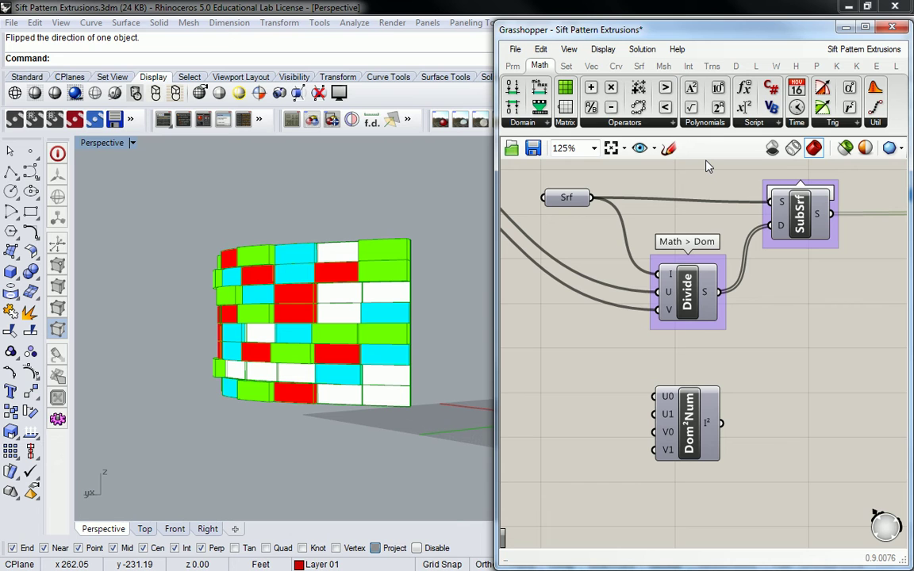
left_click(817, 218)
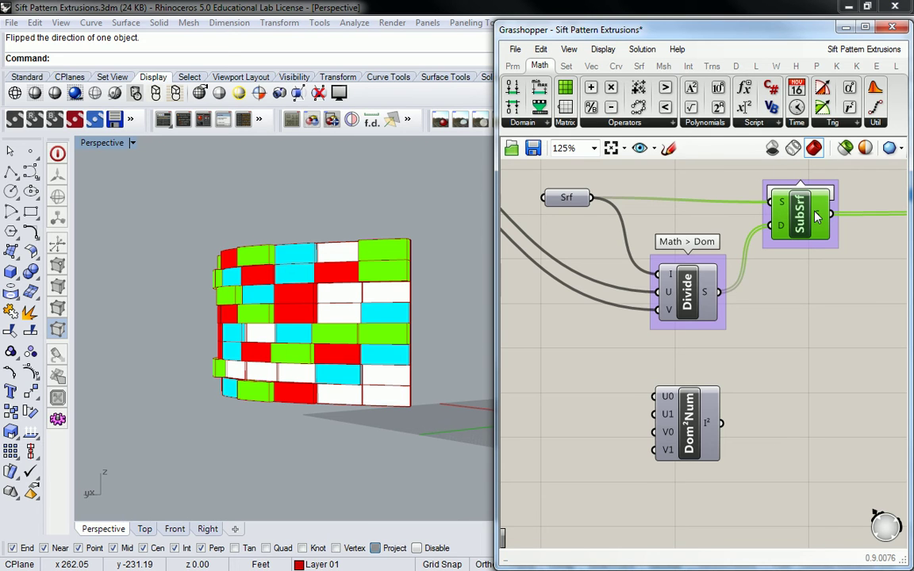
left_click_drag(817, 218, 811, 392, "alt")
left_click(632, 319)
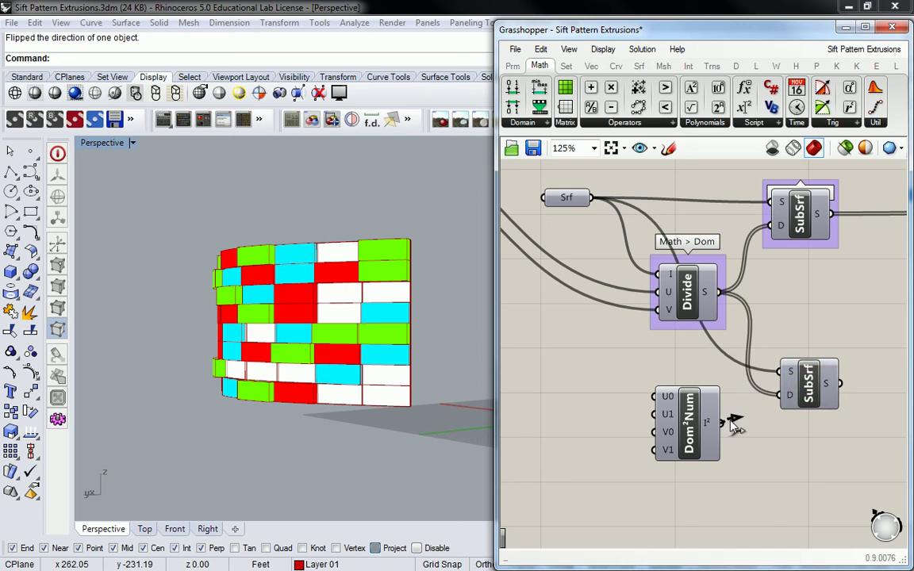
left_click_drag(723, 423, 779, 394)
left_click_drag(689, 417, 688, 434)
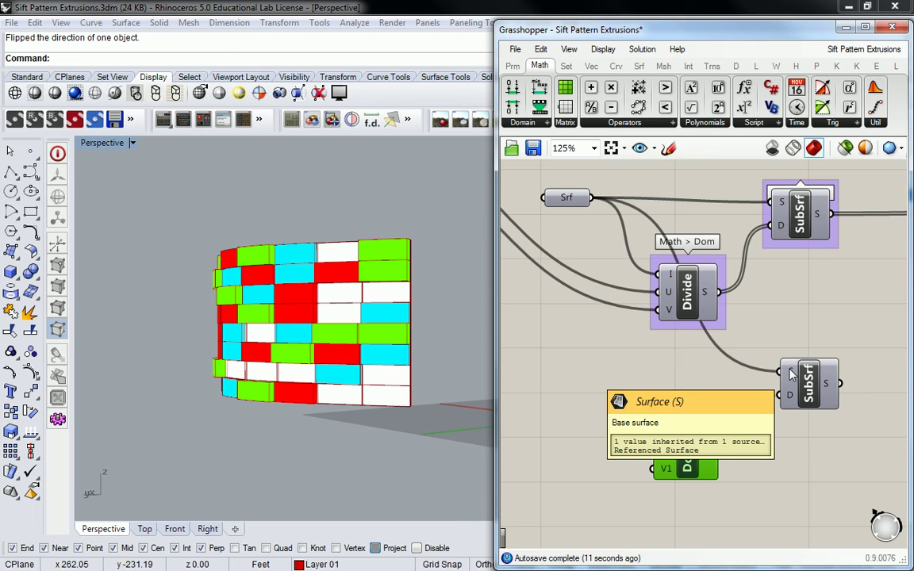
- Reparameterize the surface input of the duplicated SubSrf component
right_click_drag(371, 232, 393, 311)
right_click_drag(693, 346, 725, 313)
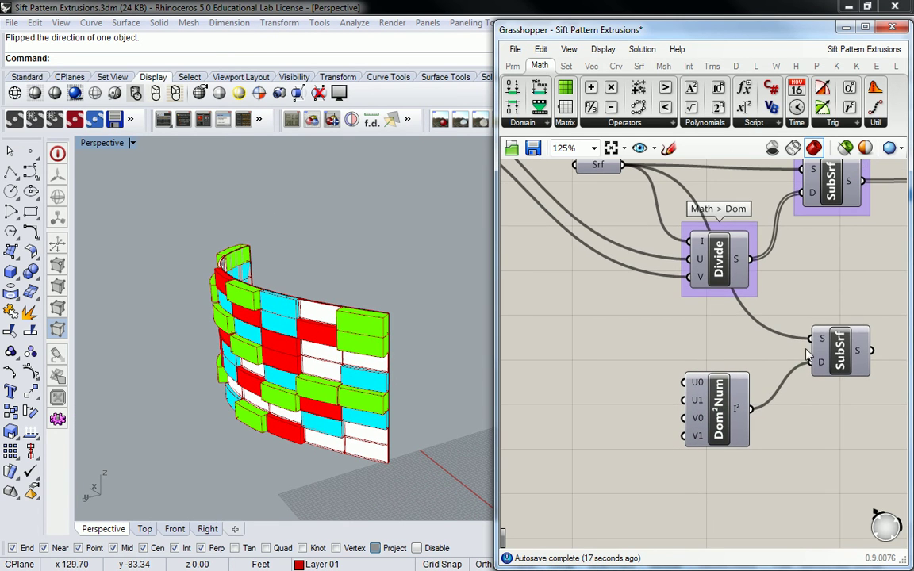
right_click(823, 341)
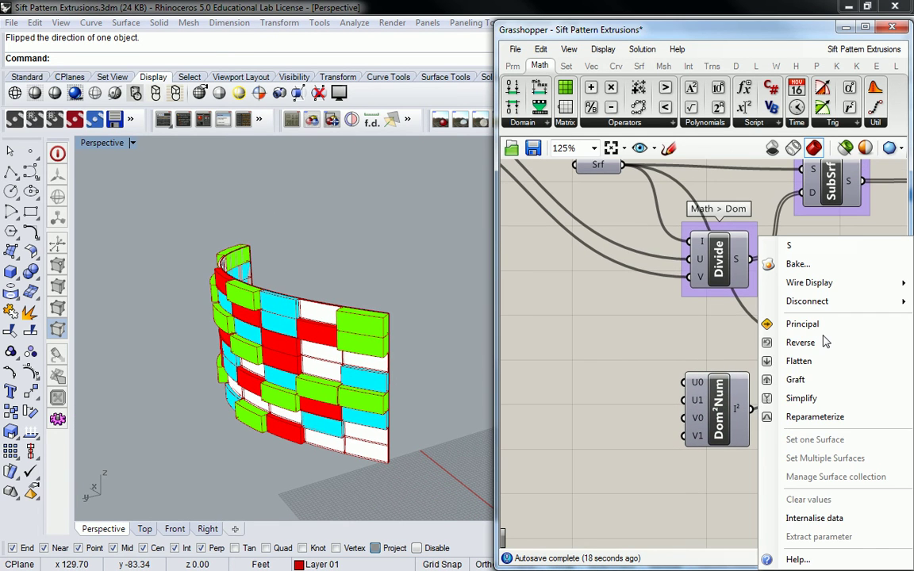
left_click(807, 418)
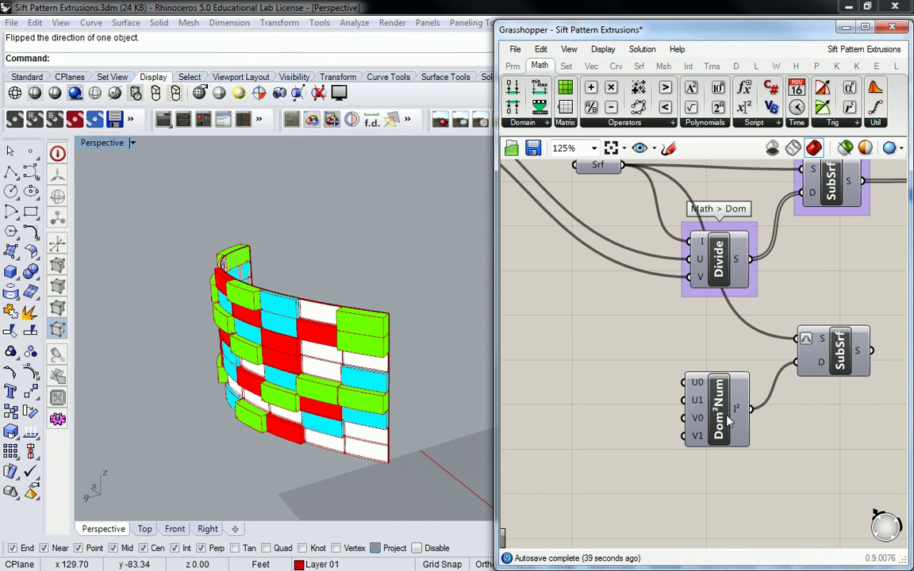
- Turn off the preview of the BASE CURVED SRF parameter and all pattern extrusion components downstream of it
scroll(805, 422, "down", 5)
scroll(727, 341, "down", 6)
right_click_drag(774, 298, 644, 297)
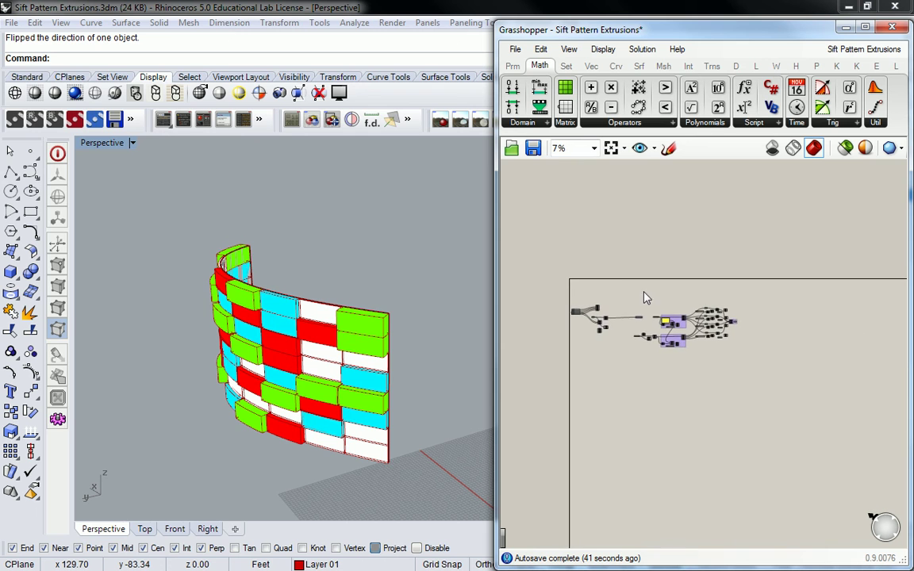
left_click_drag(632, 270, 774, 373)
middle_click(720, 318)
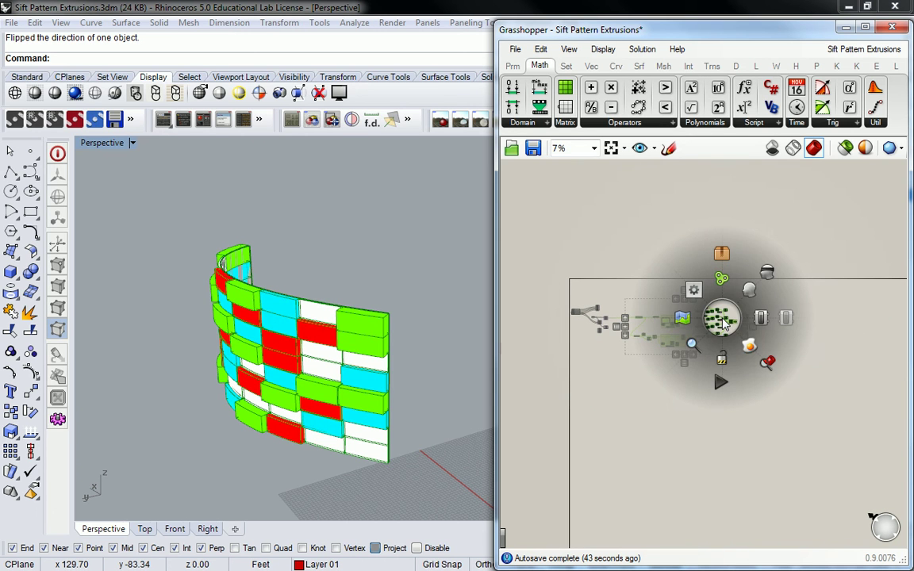
left_click(751, 290)
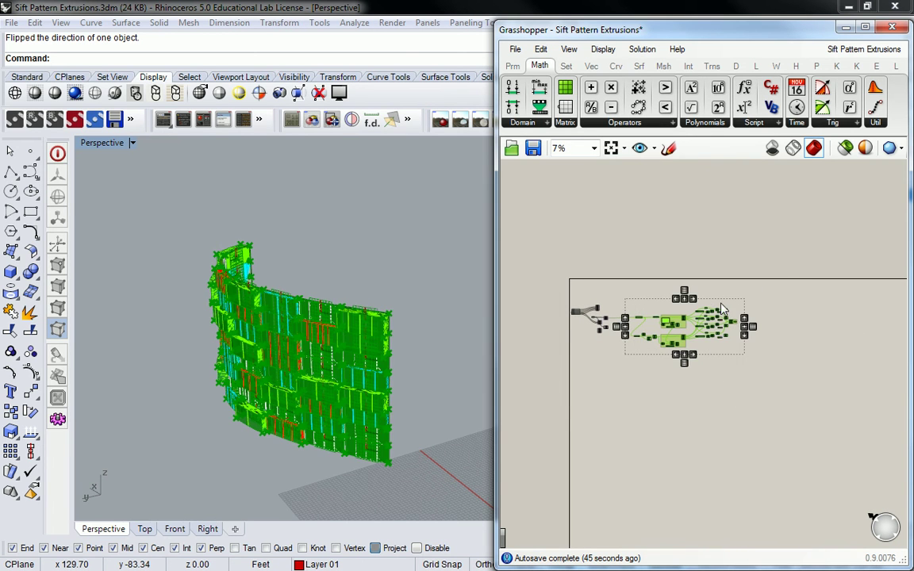
middle_click(712, 311)
left_click(757, 270)
- Turn on the preview of the duplicated SubSrf component fed by Construct Domain²
scroll(679, 312, "up", 6)
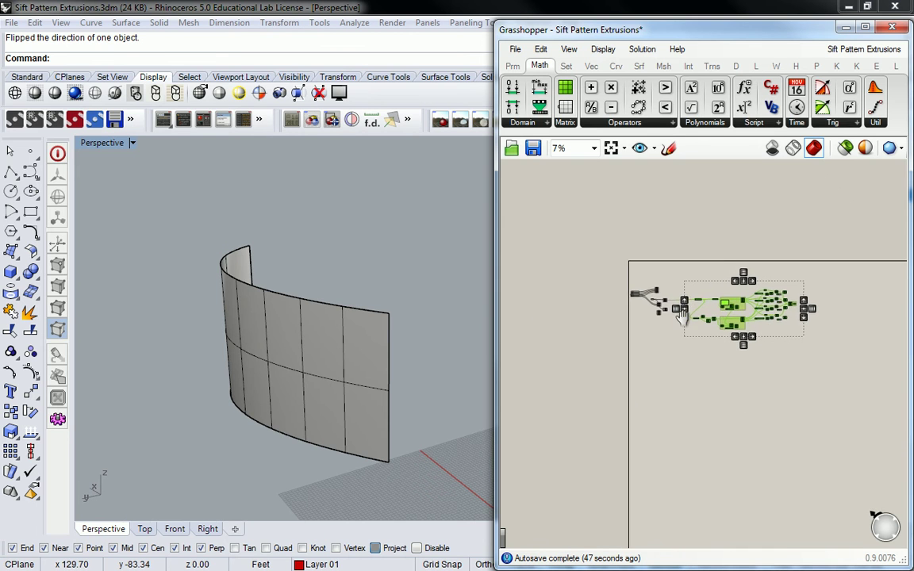
scroll(679, 312, "up", 4)
left_click(687, 353)
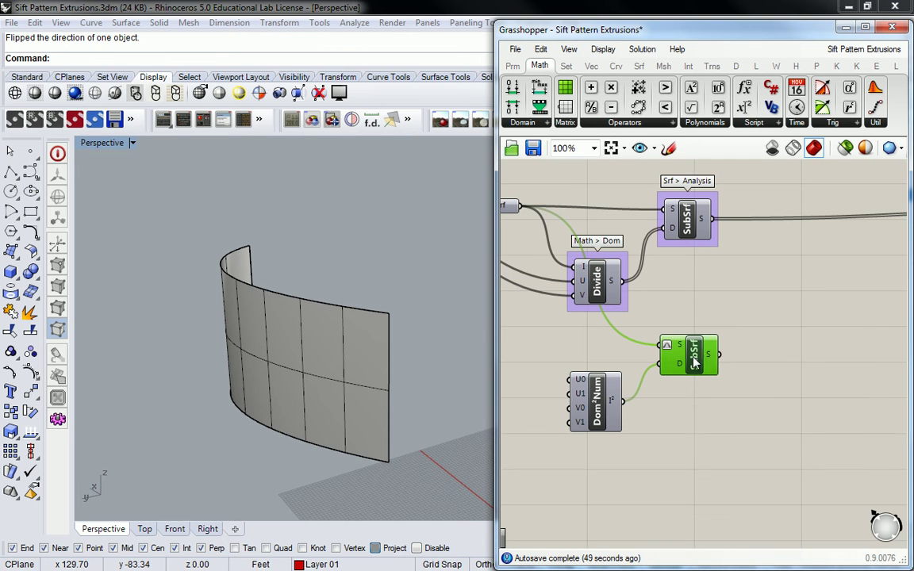
right_click(695, 352)
left_click(714, 386)
left_click(749, 302)
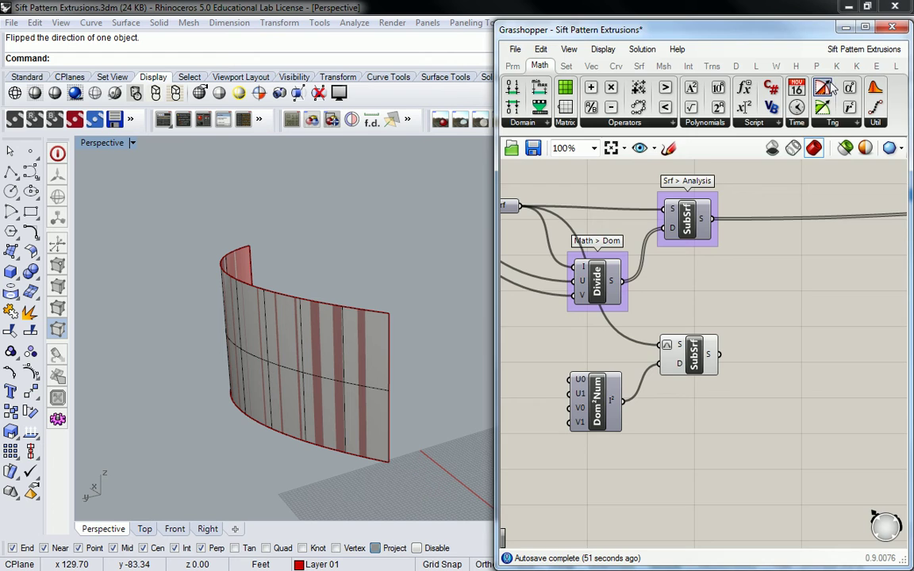
- Turn off the Default layer in Rhino to hide the original curved surface, and return to Grasshopper
left_click(846, 27)
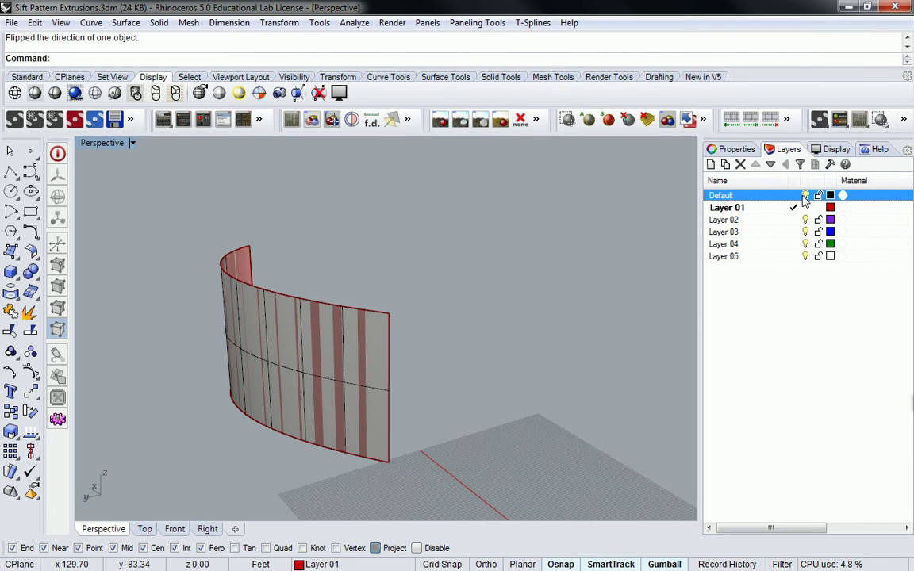
left_click(314, 383)
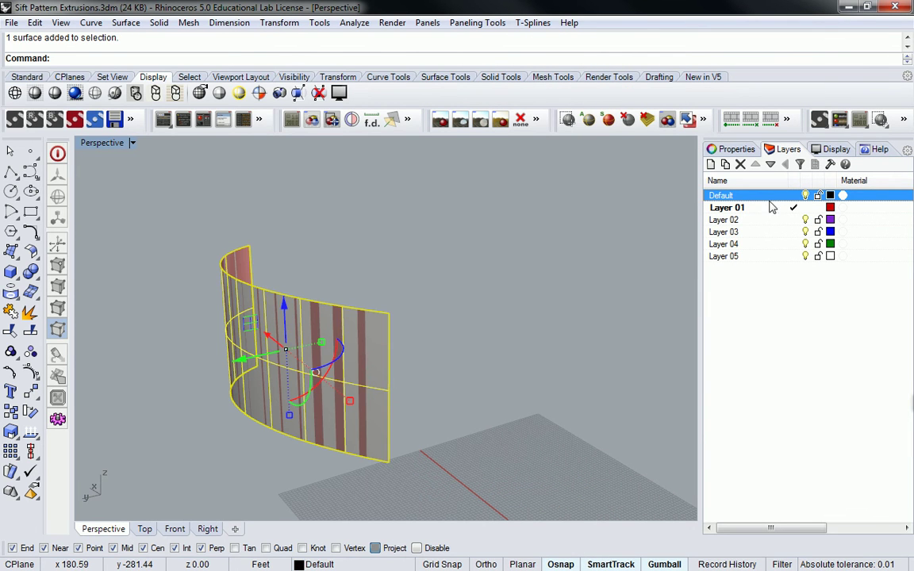
key("Delete")
right_click_drag(333, 273, 377, 287)
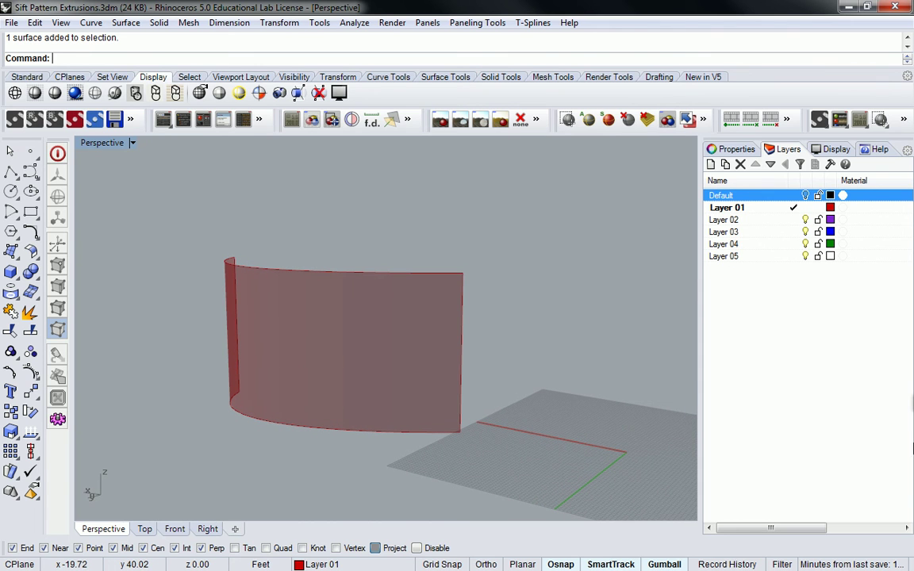
key("alt+Tab")
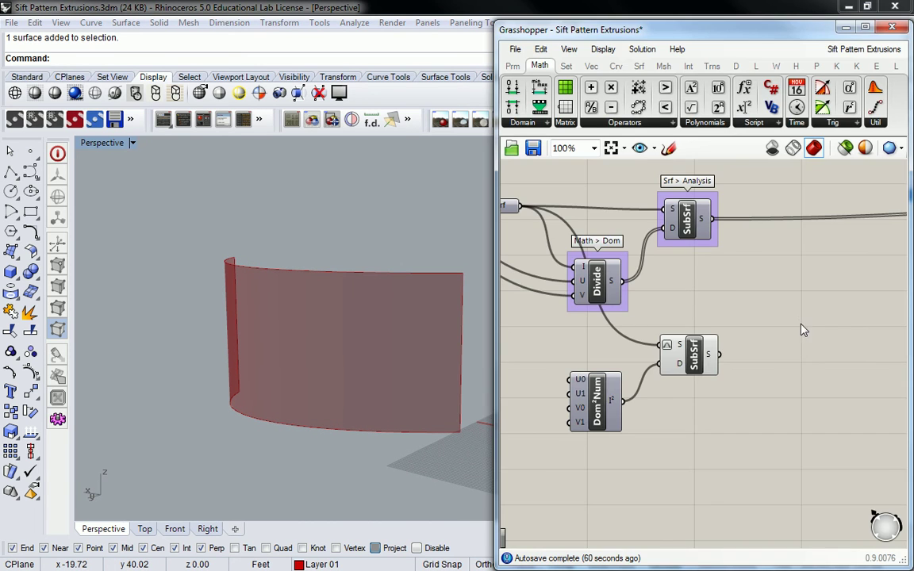
- Examine the downstream pattern extrusion components and the inputs of the duplicated SubSrf and Construct Domain² components
scroll(802, 320, "down", 5)
scroll(551, 322, "down", 4)
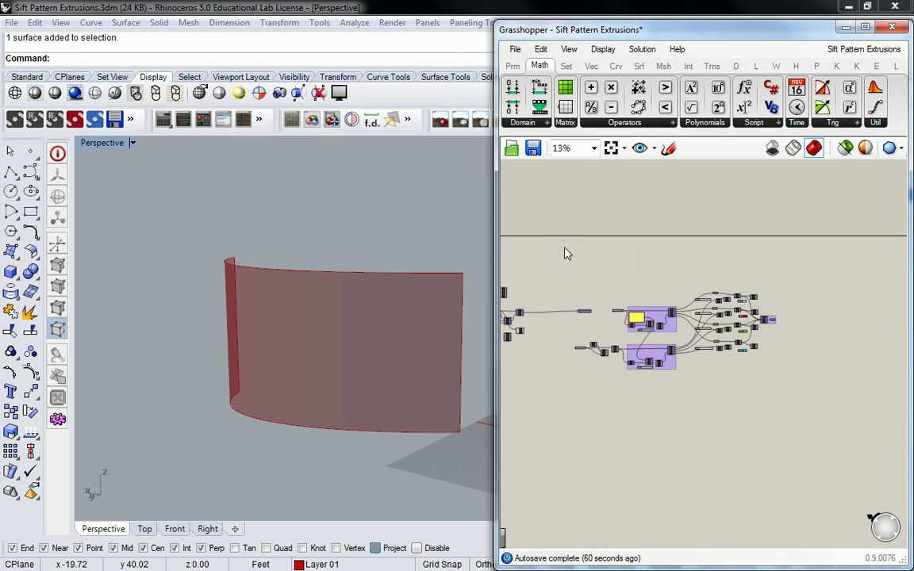
left_click_drag(568, 253, 869, 405)
right_click_drag(733, 418, 764, 405)
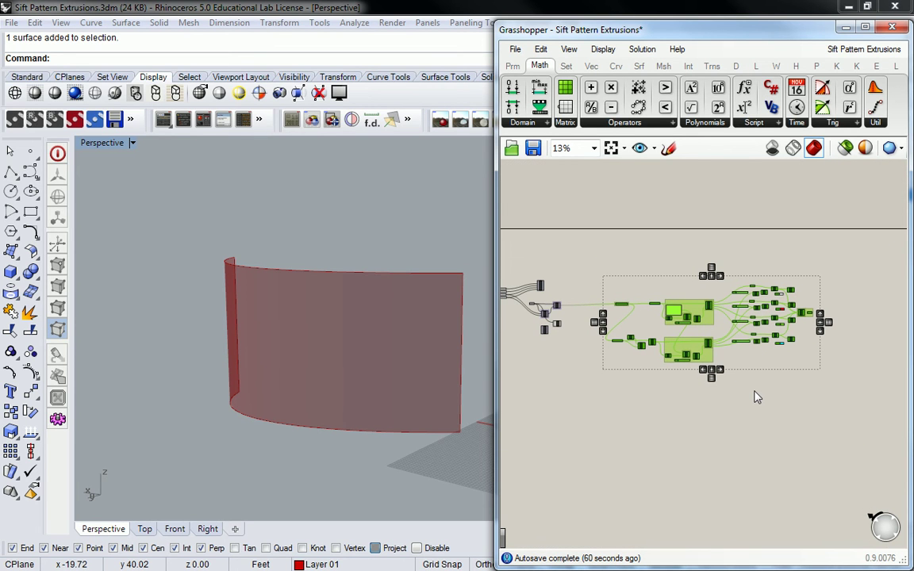
scroll(633, 296, "up", 8)
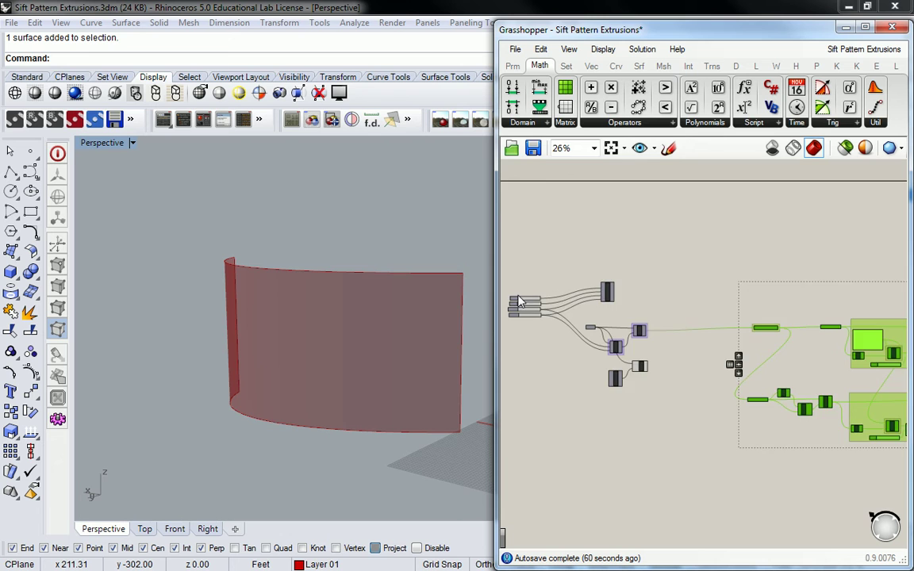
left_click(727, 412)
mouse_move(719, 423)
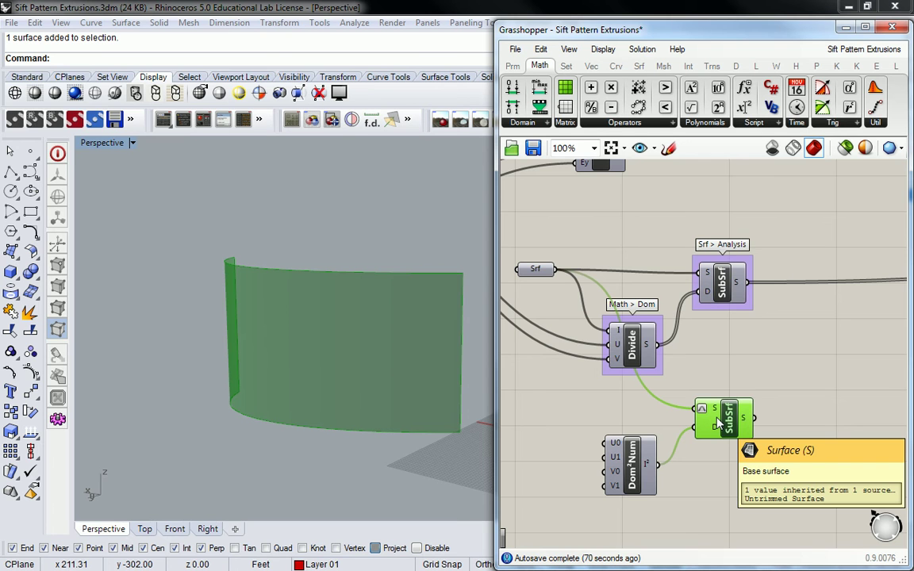
scroll(656, 408, "up", 3)
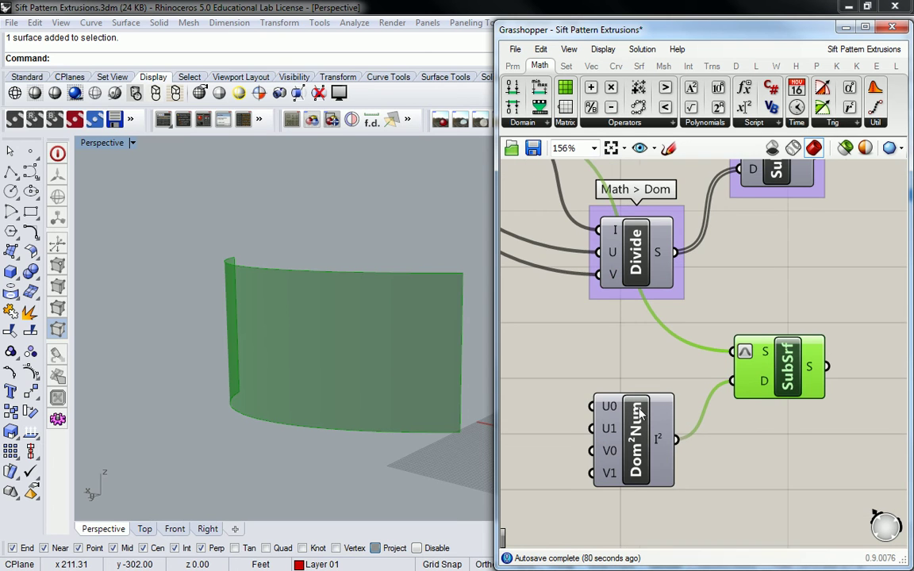
mouse_move(644, 407)
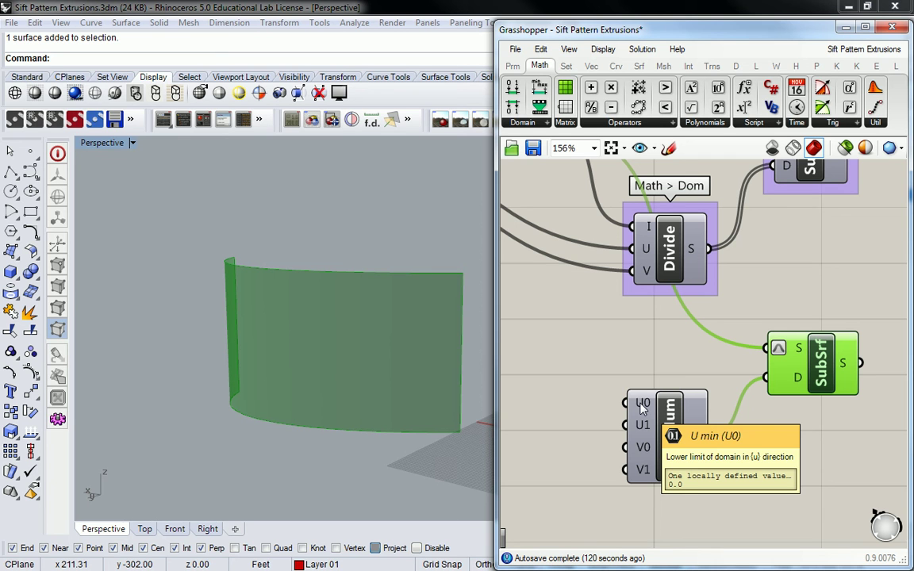
- Create a number slider ranging from 0.00 to 1.00 and copy it to make a stack of four beside Construct Domain²
right_click_drag(531, 397, 712, 353)
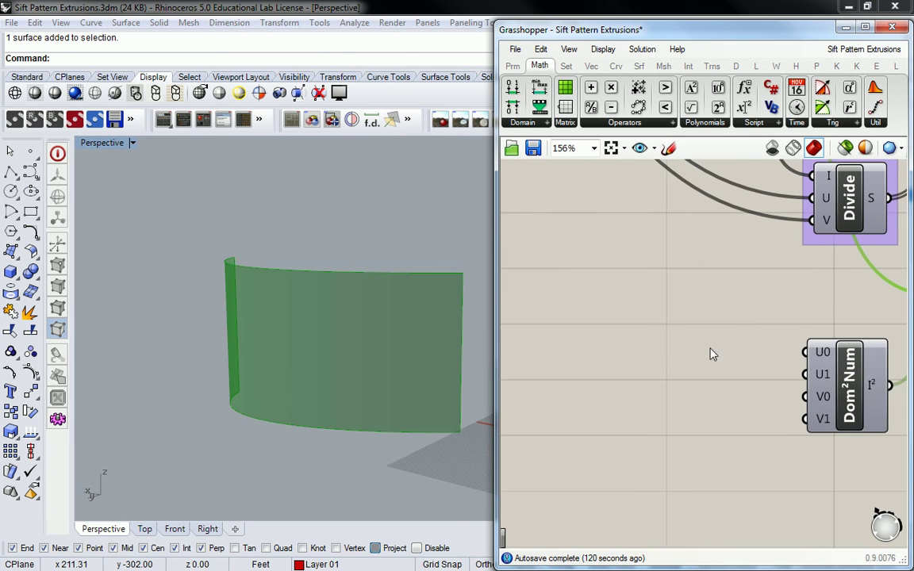
double_click(698, 347)
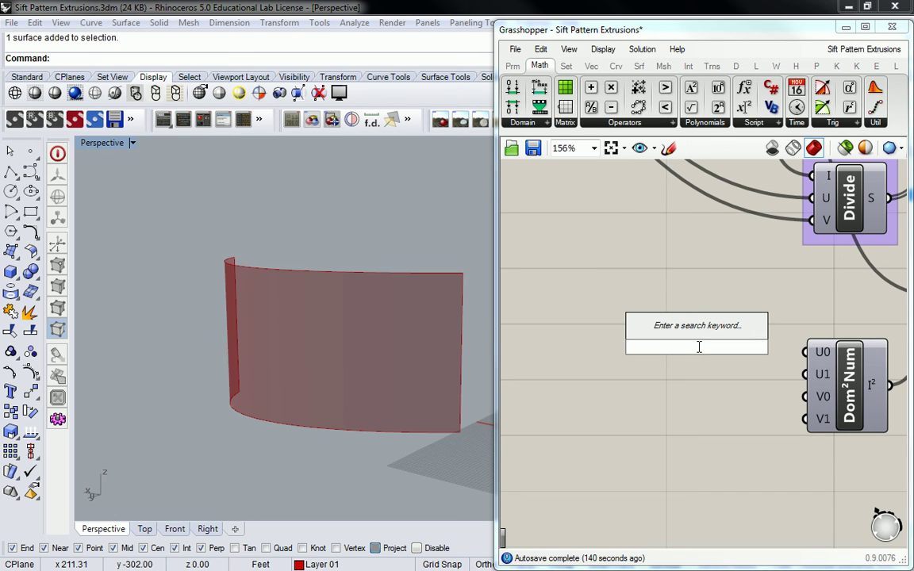
type("0")
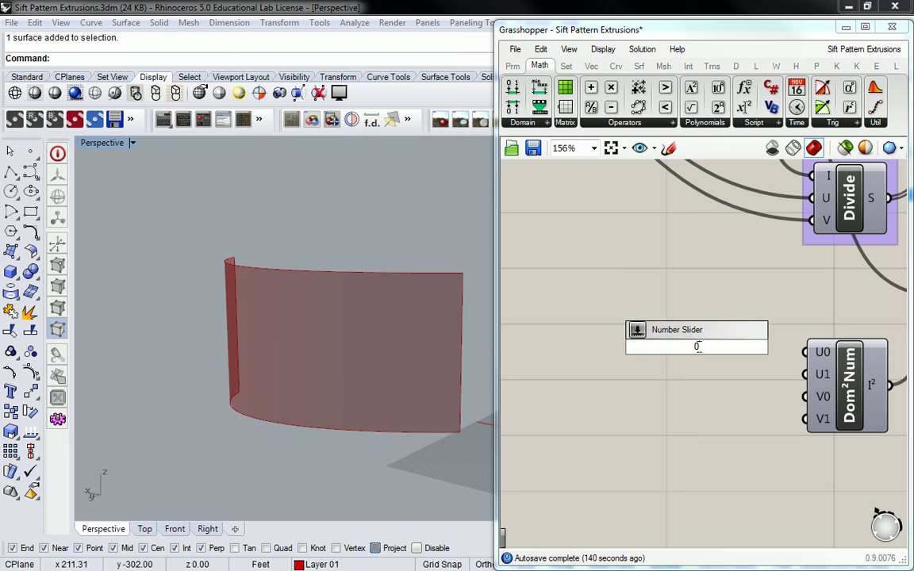
type("<100")
key("Return")
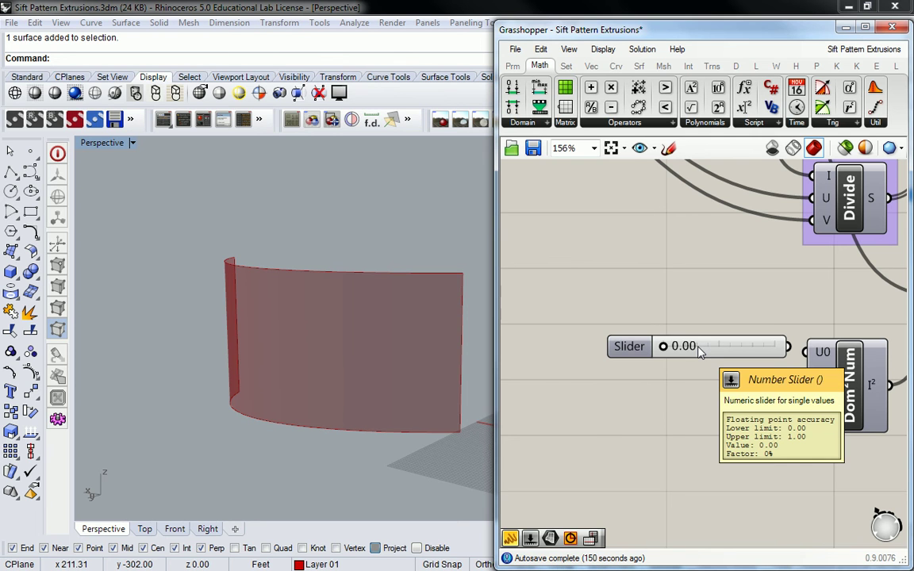
left_click_drag(700, 353, 697, 421)
left_click_drag(770, 460, 555, 313)
left_click_drag(708, 400, 710, 419)
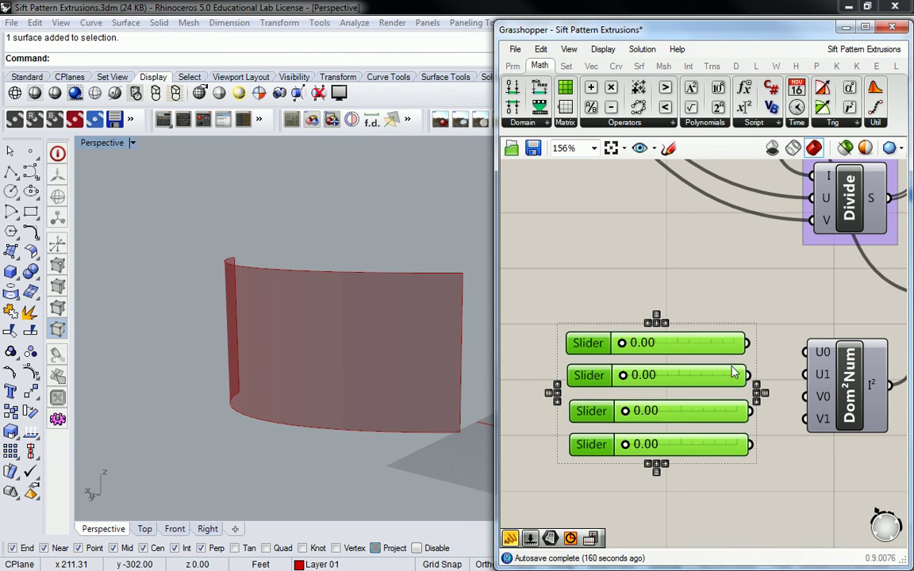
left_click(764, 309)
- Connect the four sliders in order to the U0, U1, V0 and V1 inputs of Construct Domain²
left_click_drag(746, 343, 805, 352)
left_click_drag(748, 375, 806, 374)
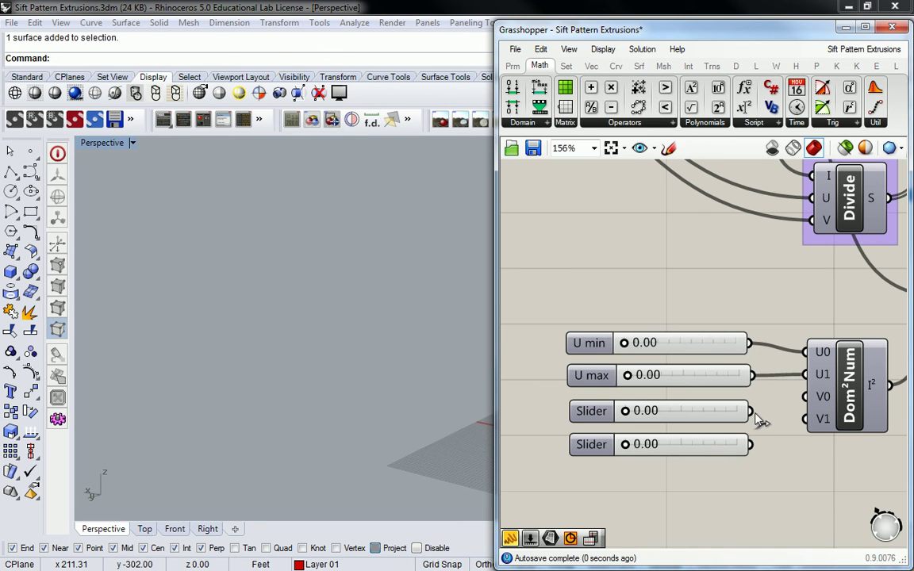
left_click_drag(750, 411, 806, 397)
left_click_drag(750, 445, 806, 419)
- Check the warning on the duplicated SubSrf component and set the U max and V max sliders to 1.00
scroll(786, 413, "down", 4)
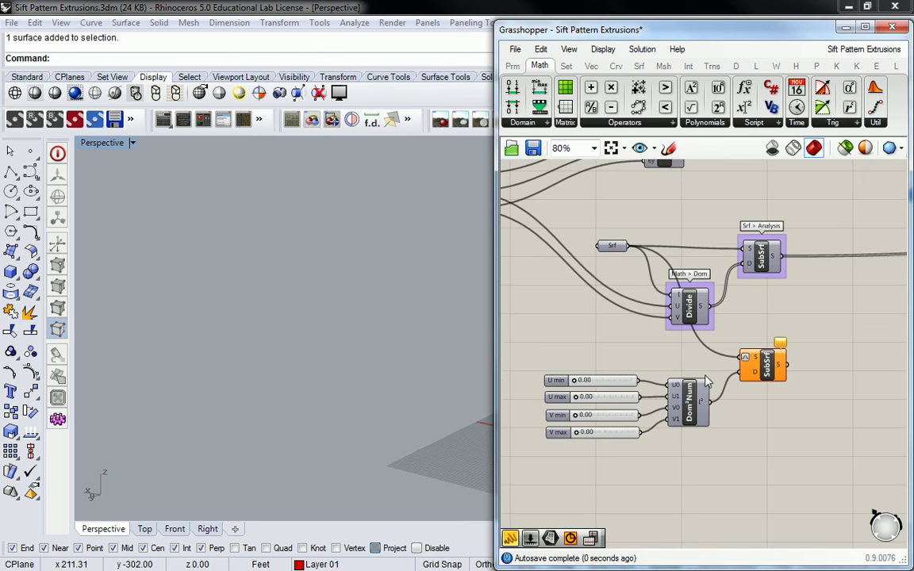
scroll(754, 355, "up", 2)
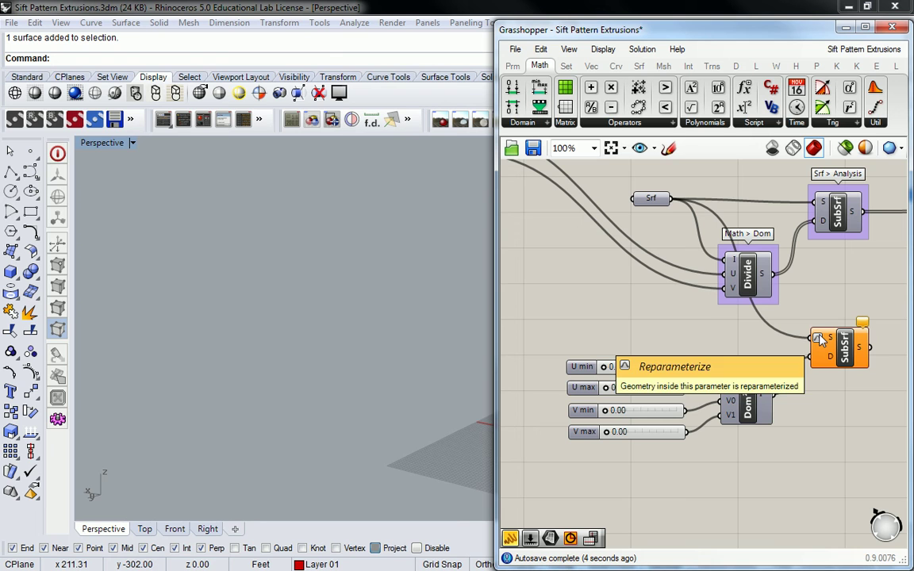
mouse_move(863, 324)
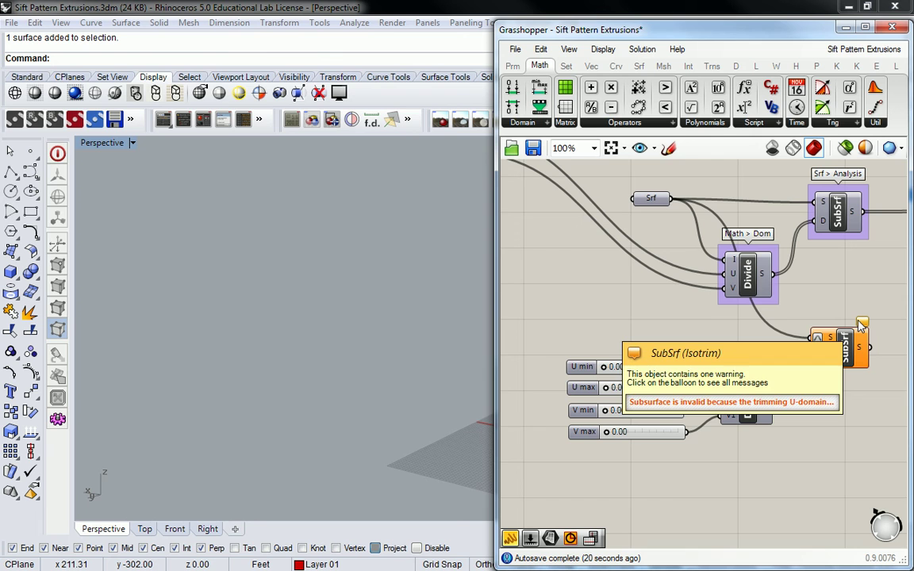
scroll(611, 384, "up", 1)
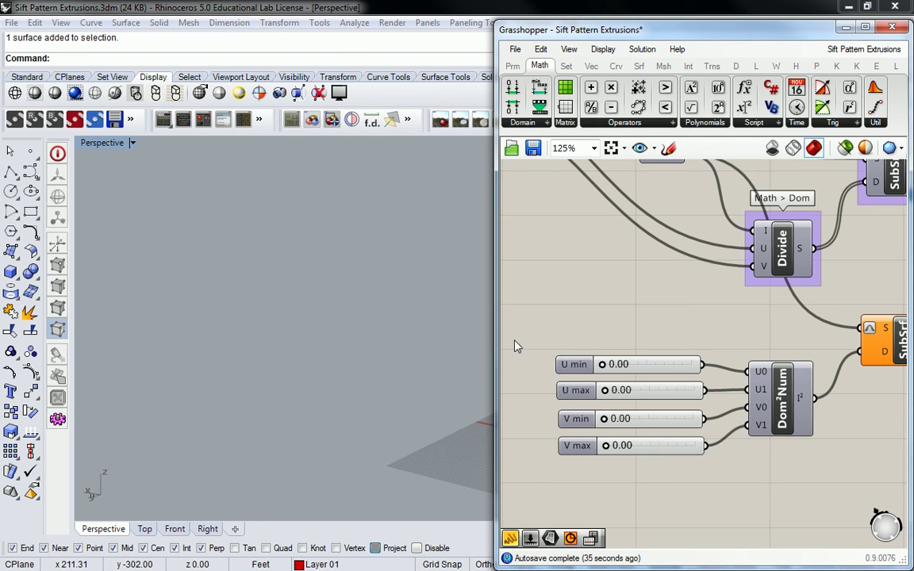
left_click_drag(605, 391, 751, 386)
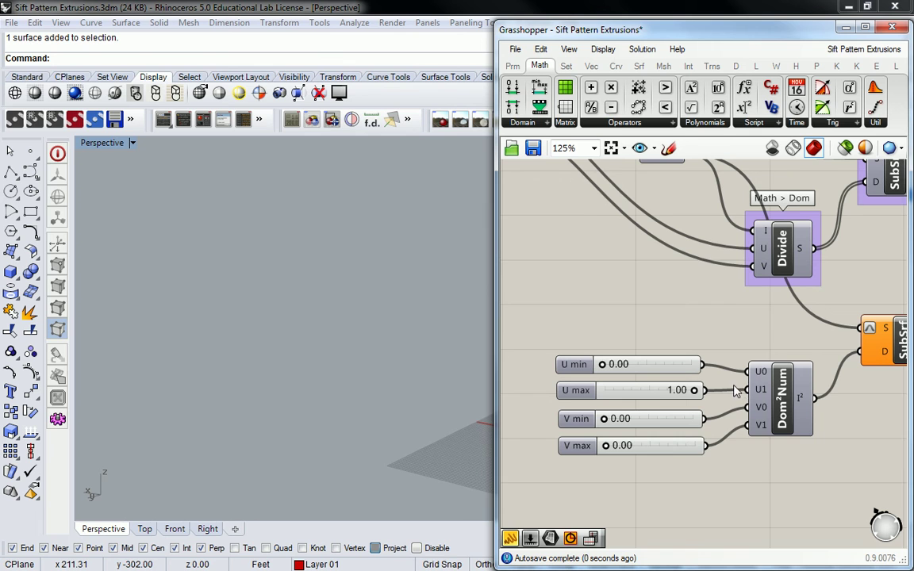
right_click_drag(736, 391, 699, 399)
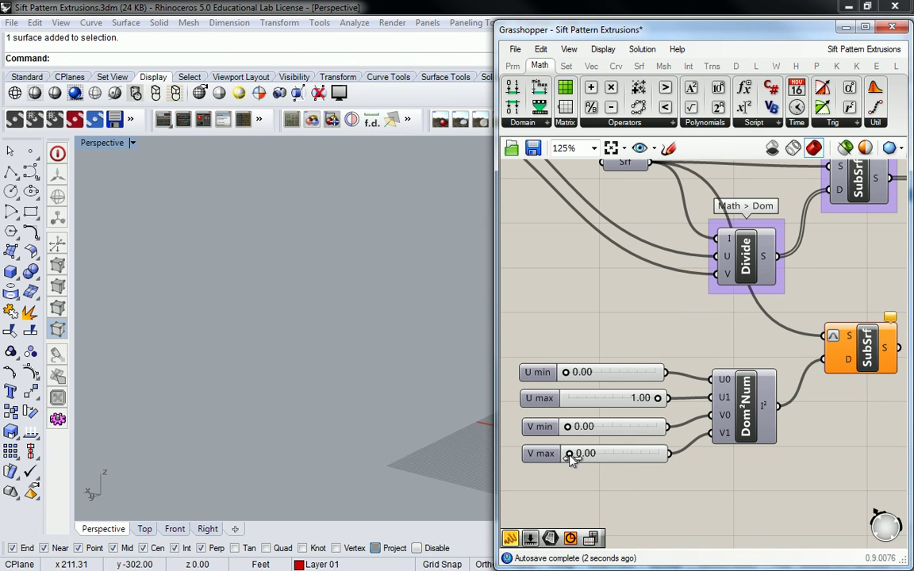
left_click_drag(569, 456, 642, 454)
mouse_move(658, 453)
left_mouse_down()
mouse_move(573, 453)
mouse_move(666, 455)
left_mouse_up()
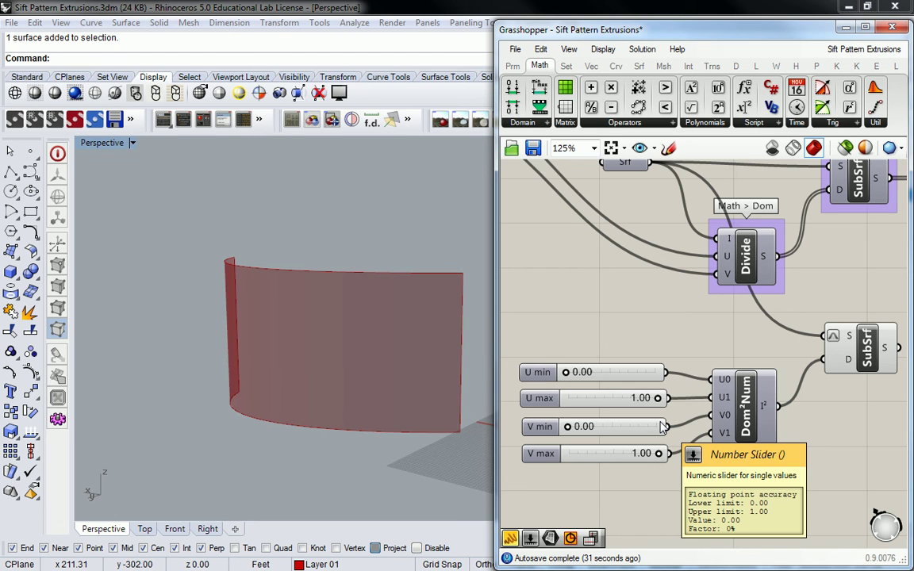
- Set U min to 0.12, U max to 0.86, V min to 0.17 and V max to 0.83
left_click_drag(566, 373, 576, 375)
left_click_drag(658, 398, 649, 401)
left_click_drag(567, 427, 584, 426)
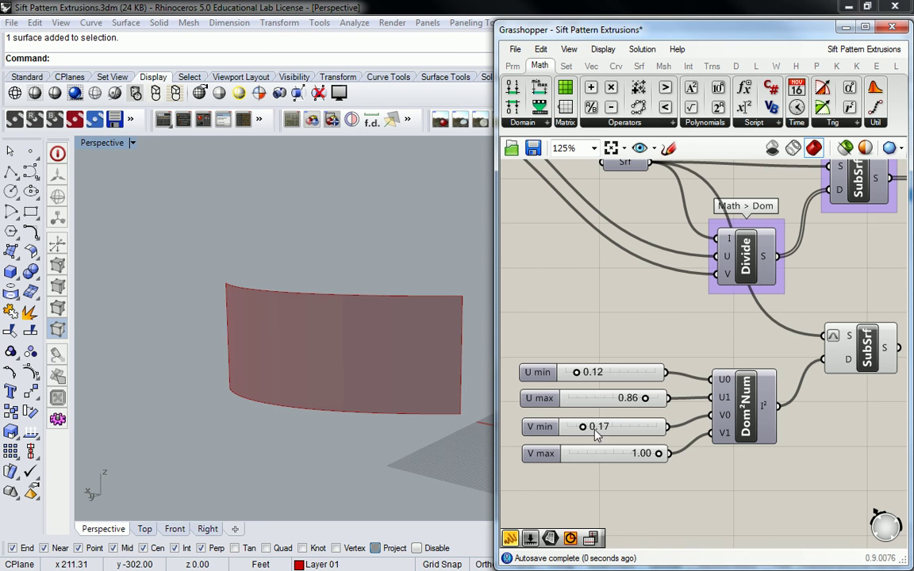
left_click_drag(648, 454, 634, 455)
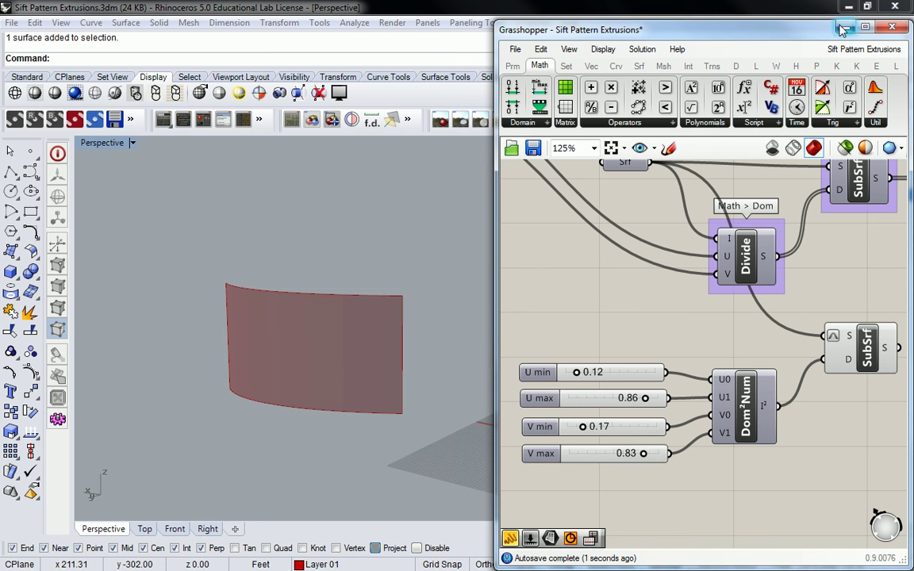
- Switch to Rhino and turn the Default layer on to show the original curved surface
left_click(846, 27)
left_click(805, 195)
right_click(754, 195)
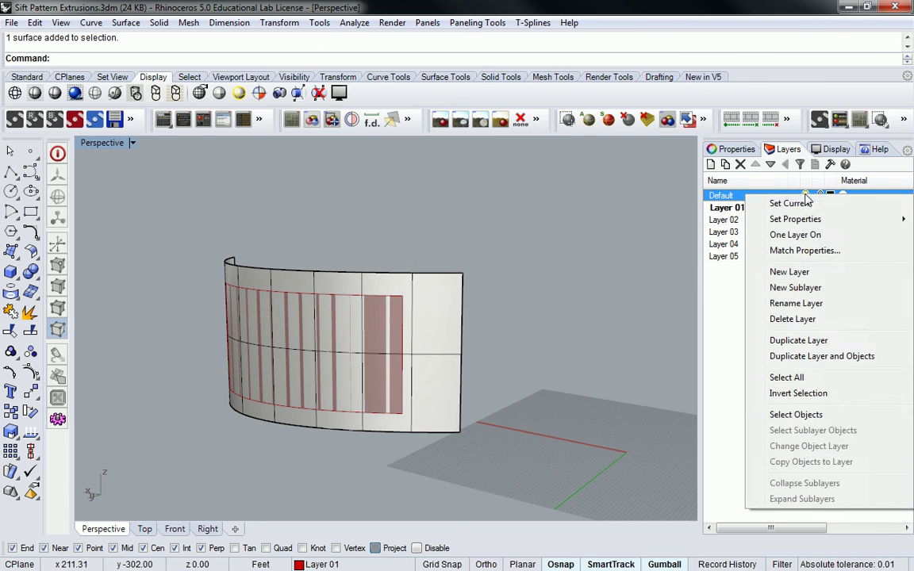
left_click(479, 307)
- Compare the original curved surface with the trimmed subsurface in the Perspective view, and return to Grasshopper
left_click(440, 348)
right_click_drag(441, 348, 503, 322)
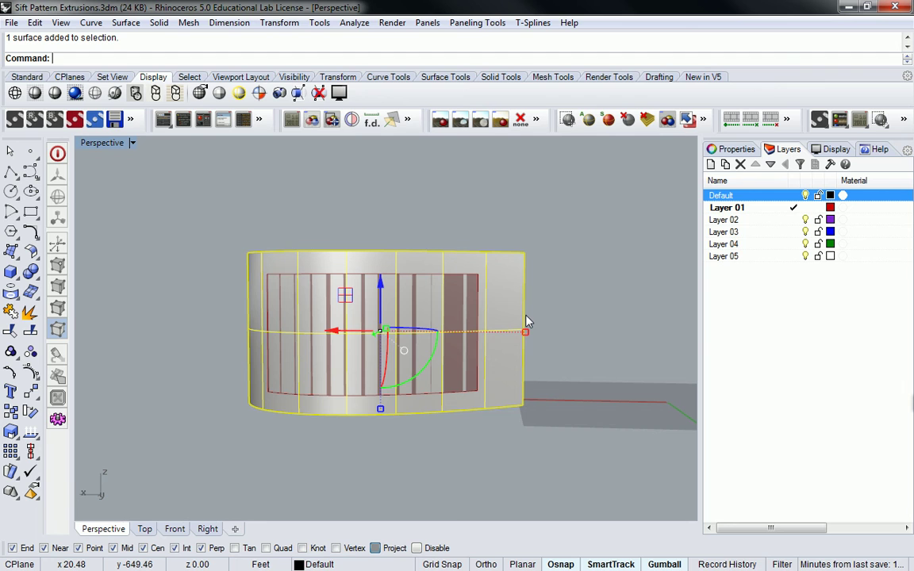
left_click(624, 333)
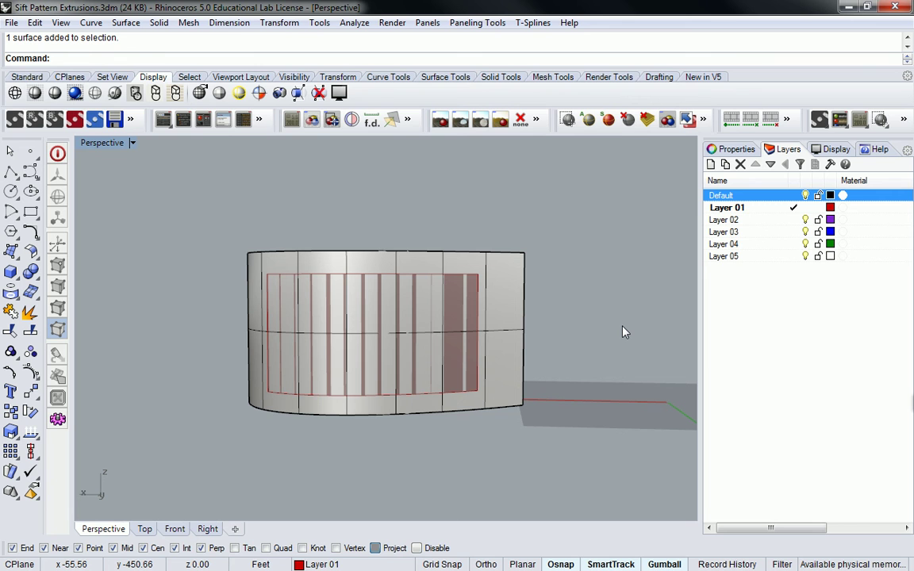
key("alt+Tab")
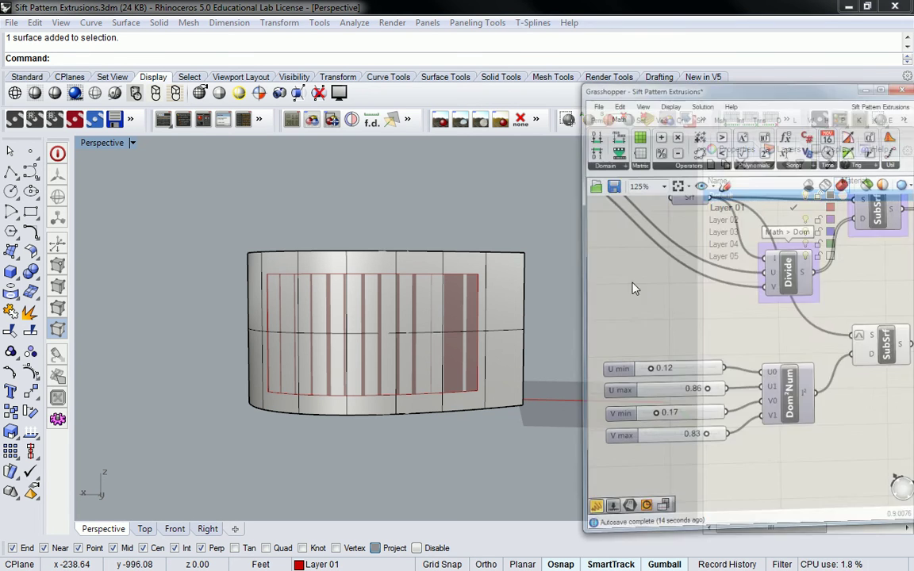
right_click_drag(415, 240, 320, 230, "shift")
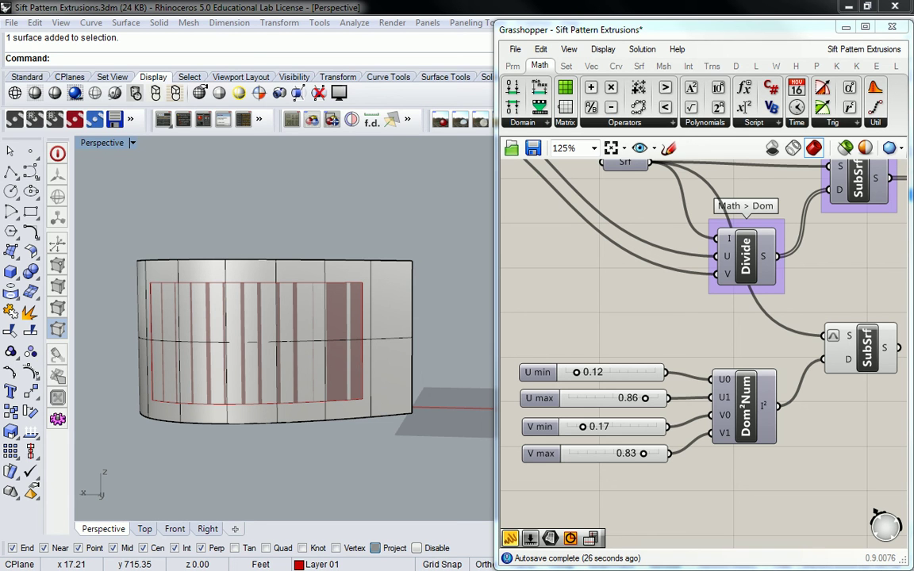
- Put the Construct Domain² component in its own group
scroll(834, 388, "down", 1)
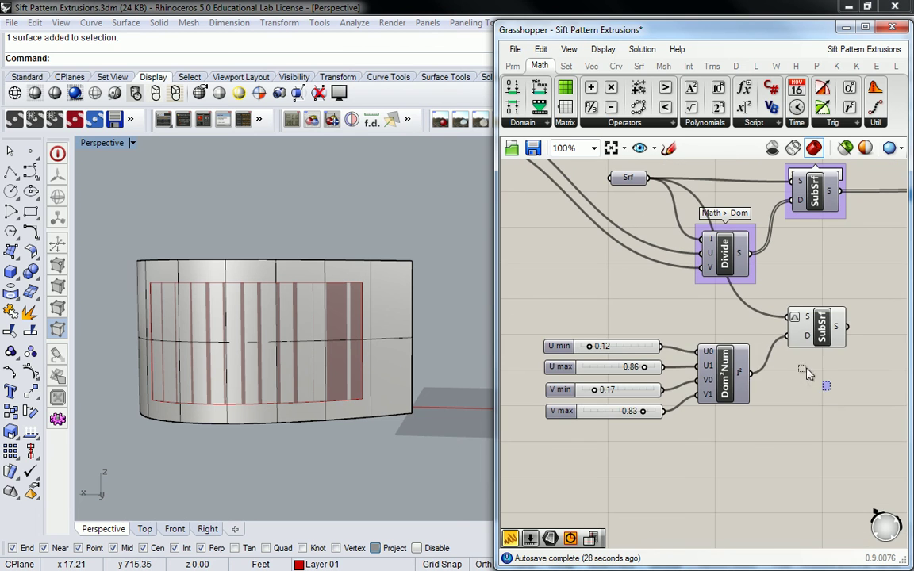
left_click_drag(831, 390, 525, 282)
left_click_drag(836, 453, 723, 320)
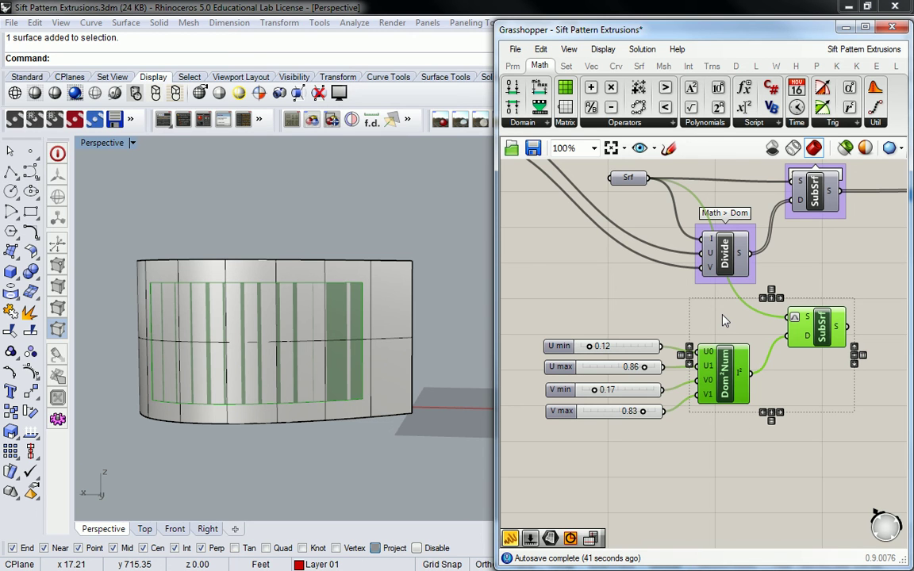
left_click(725, 320)
left_click(727, 378)
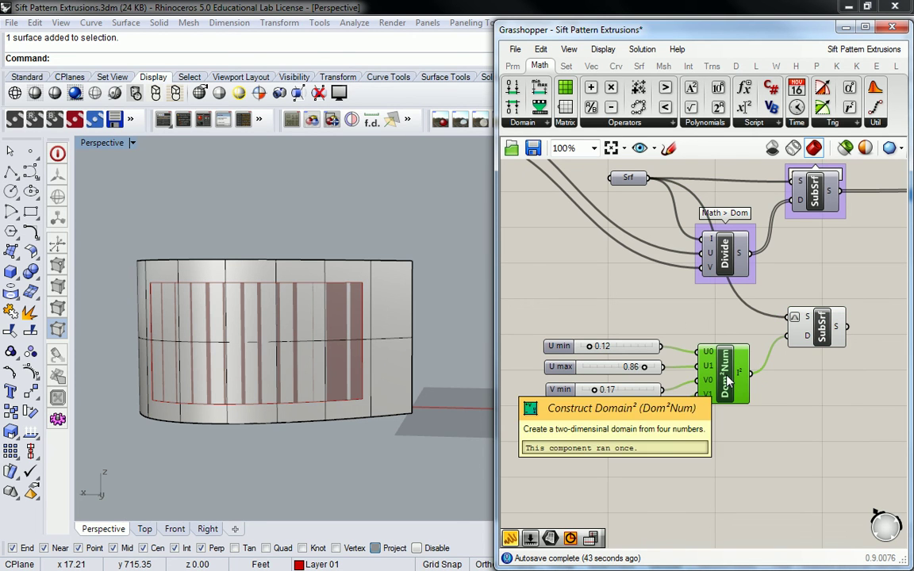
left_click(652, 297)
left_click(729, 359)
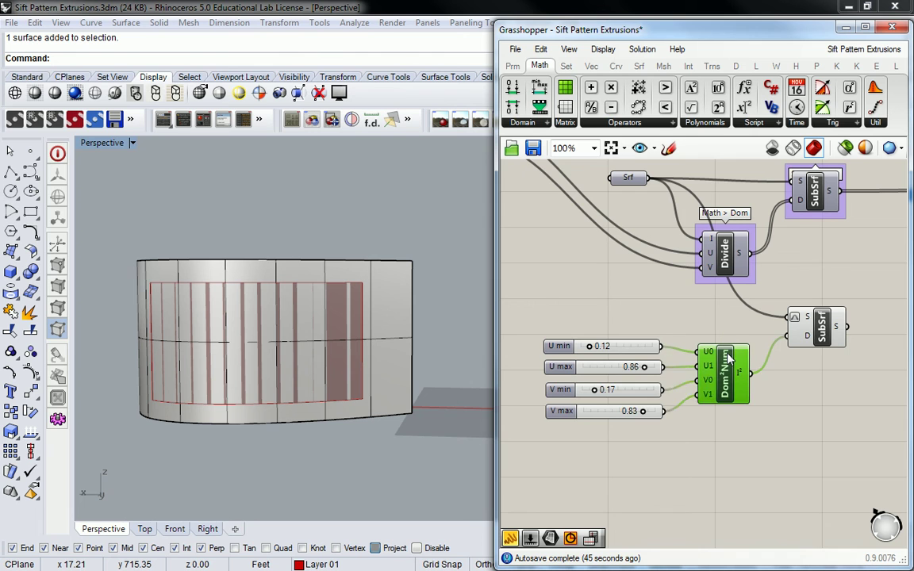
key("ctrl+g")
- Label the Construct Domain² group "Math > Dom"
right_click(729, 342)
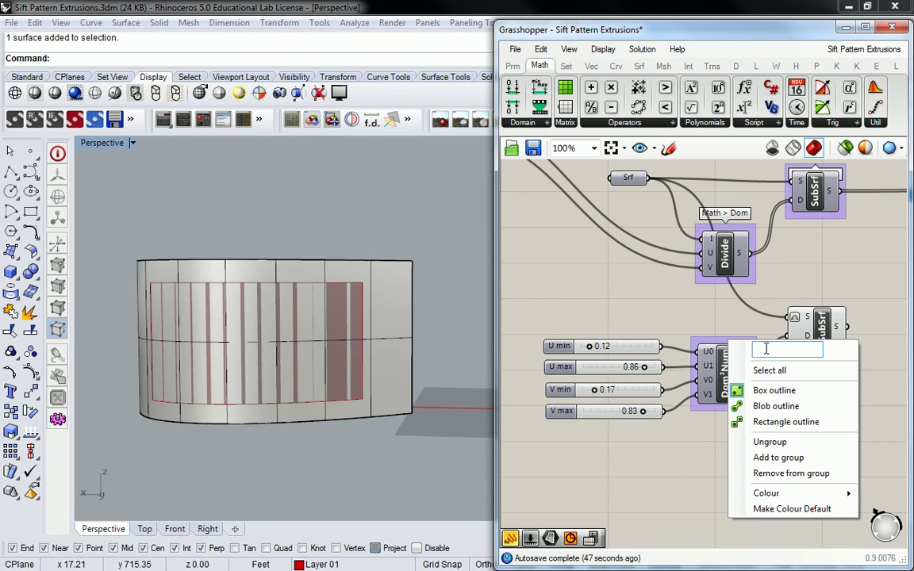
type("Math >")
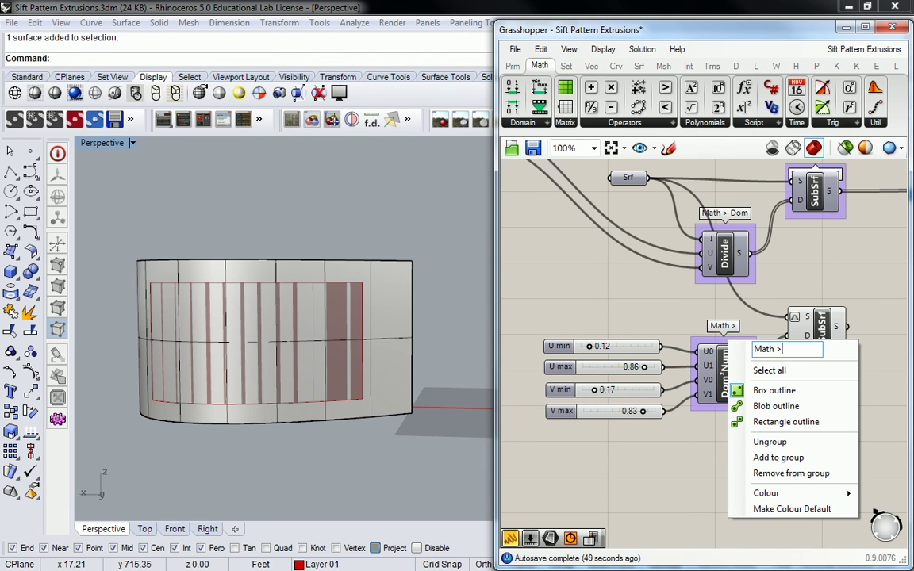
type(" Dom")
key("Return")
- Sketch a red freehand arrow pointing to the reparametrized S input of the lower SubSrf component
right_click_drag(796, 279, 784, 279)
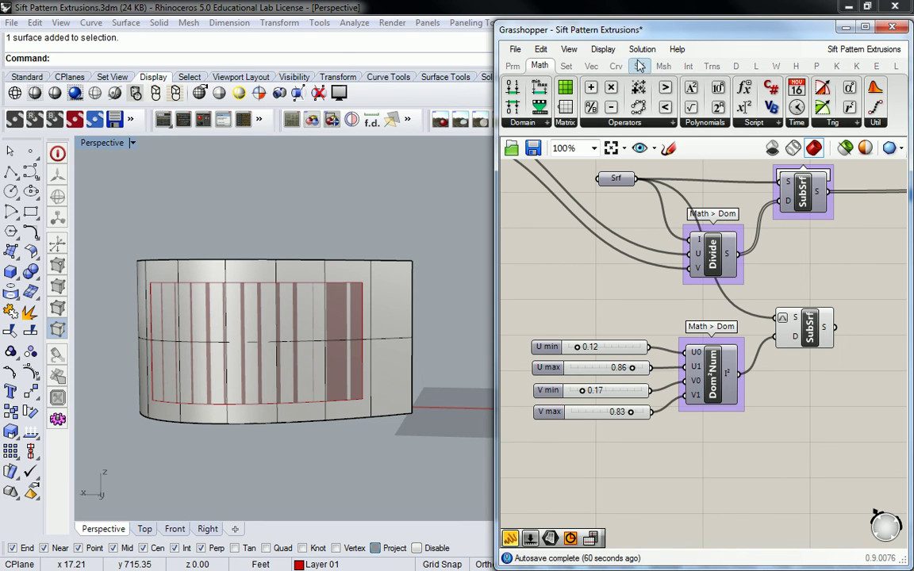
left_click(668, 148)
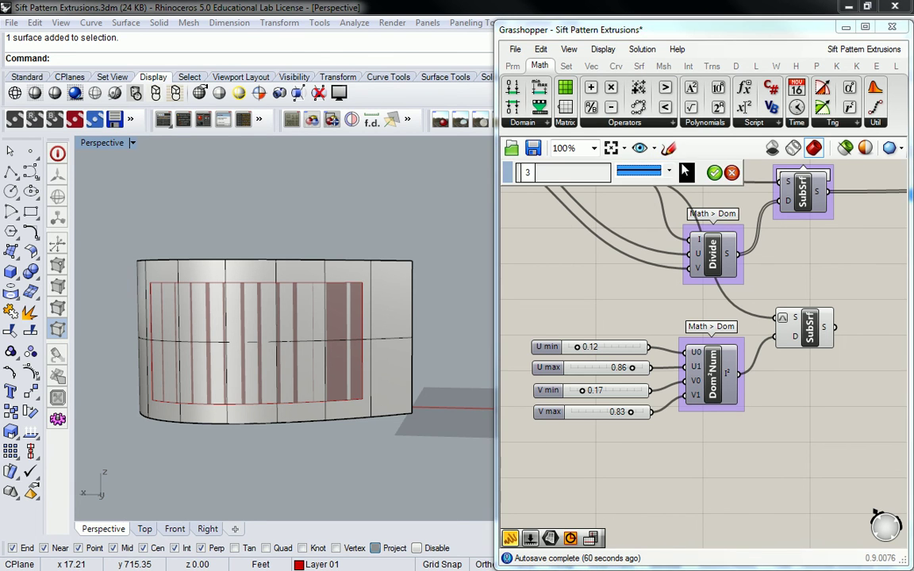
left_click(688, 173)
left_click(790, 216)
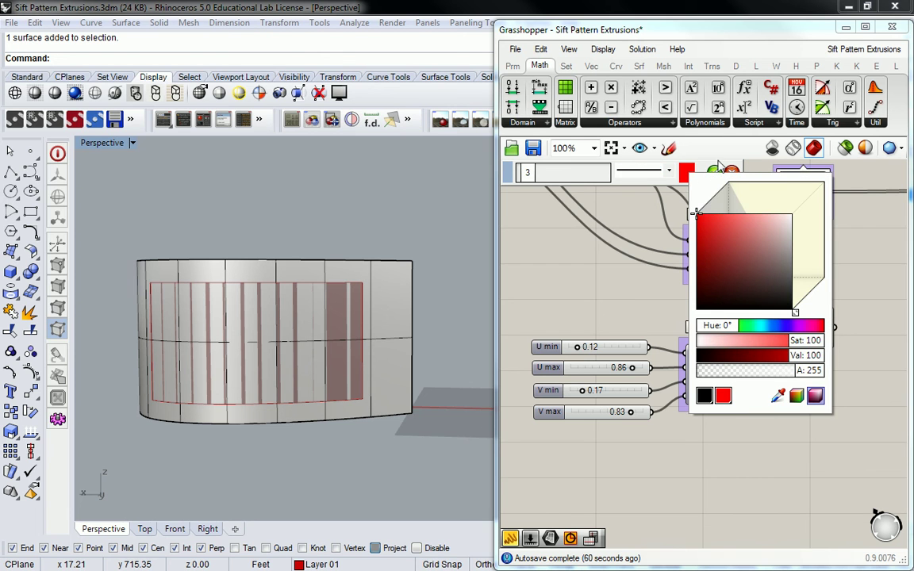
mouse_move(869, 260)
left_mouse_down()
mouse_move(778, 299)
mouse_move(786, 306)
left_mouse_up()
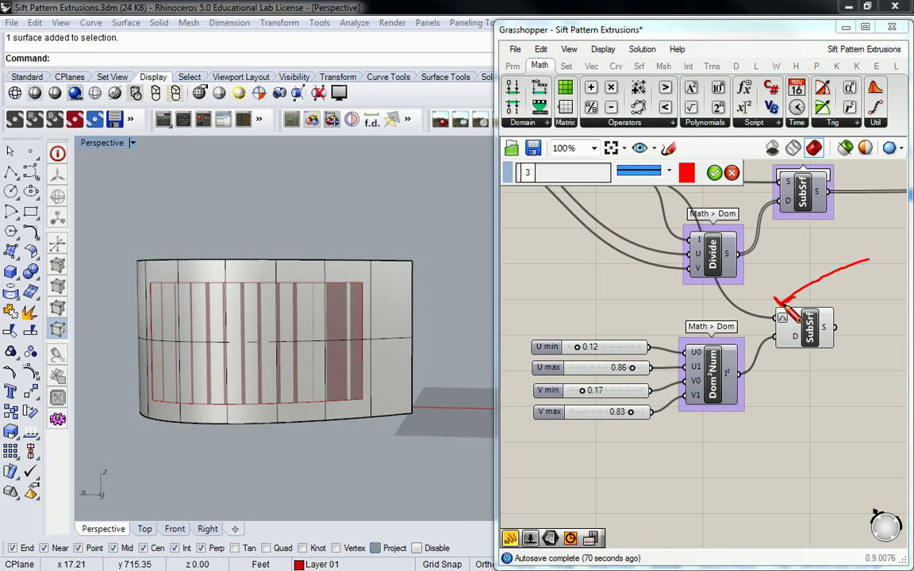
key("Return")
right_click(796, 287)
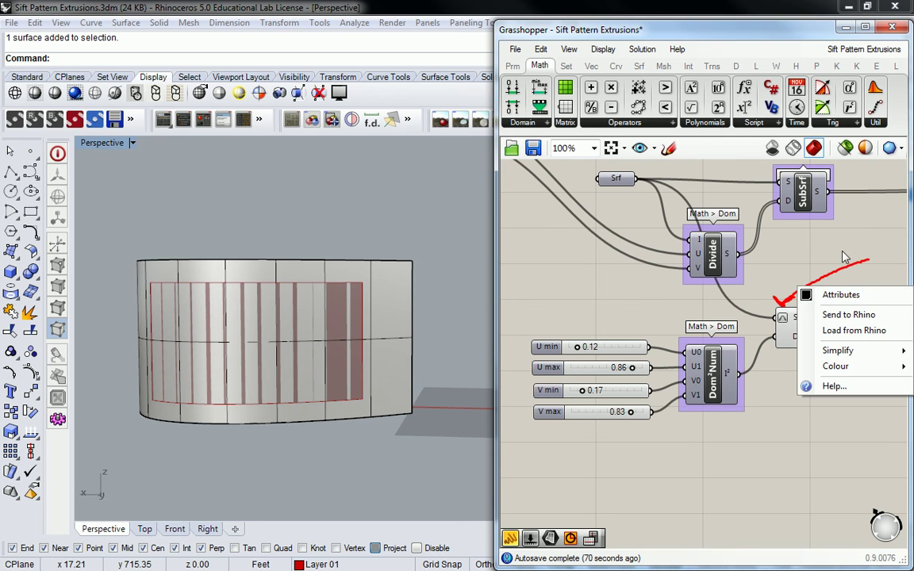
left_click(827, 252)
- Add a scribble at the red arrow's tail above the lower SubSrf component reading "Right Click > Reparametrize!"
left_click(513, 66)
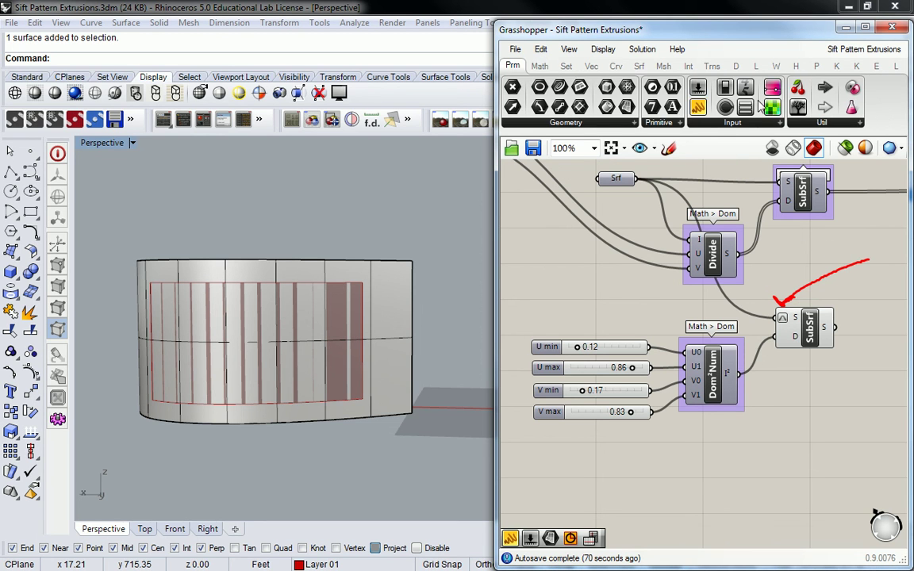
left_click(780, 124)
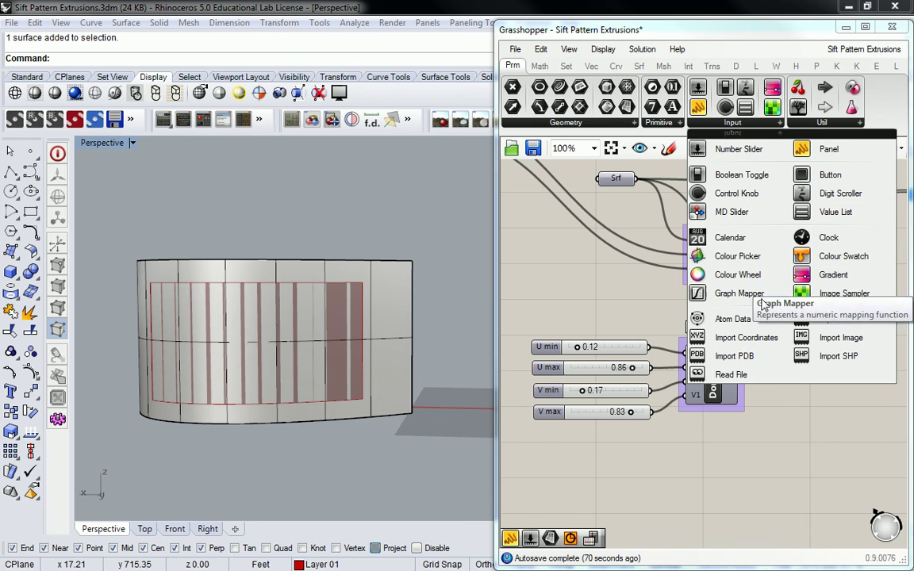
left_click(791, 123)
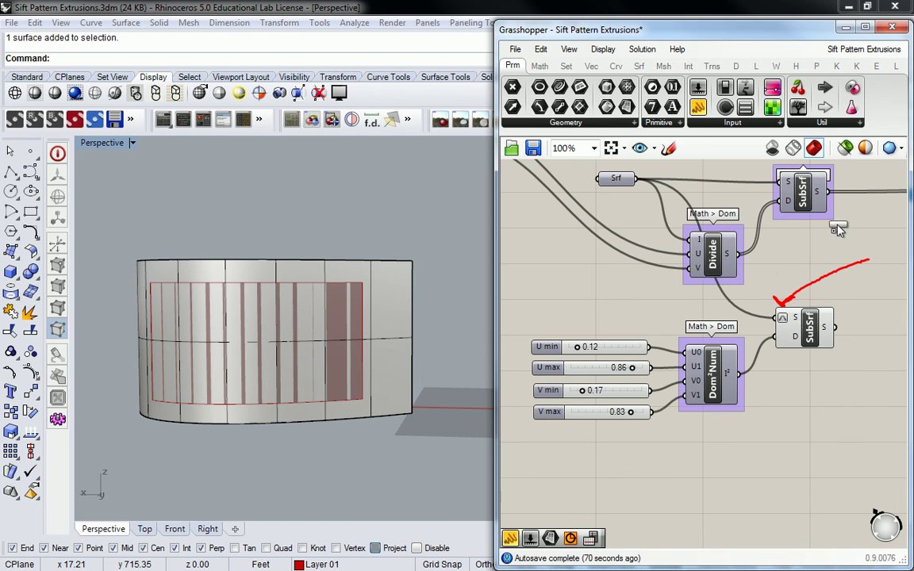
double_click(837, 261)
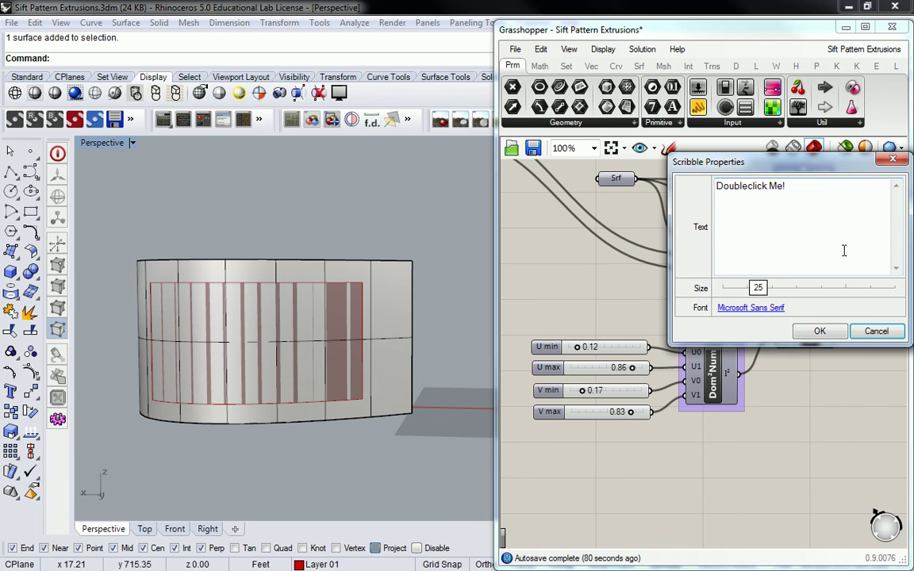
key("ctrl+a")
type("Right")
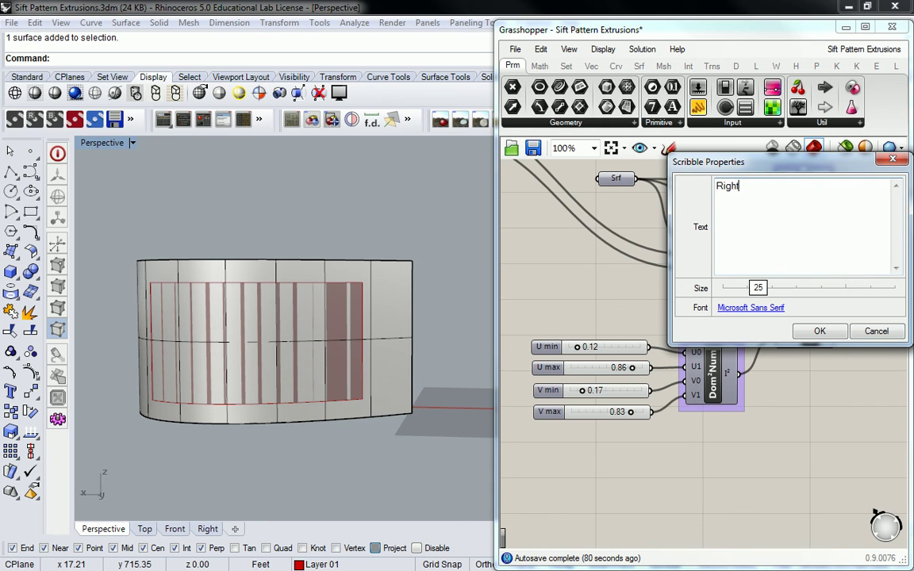
type(" Click > Reparametrize")
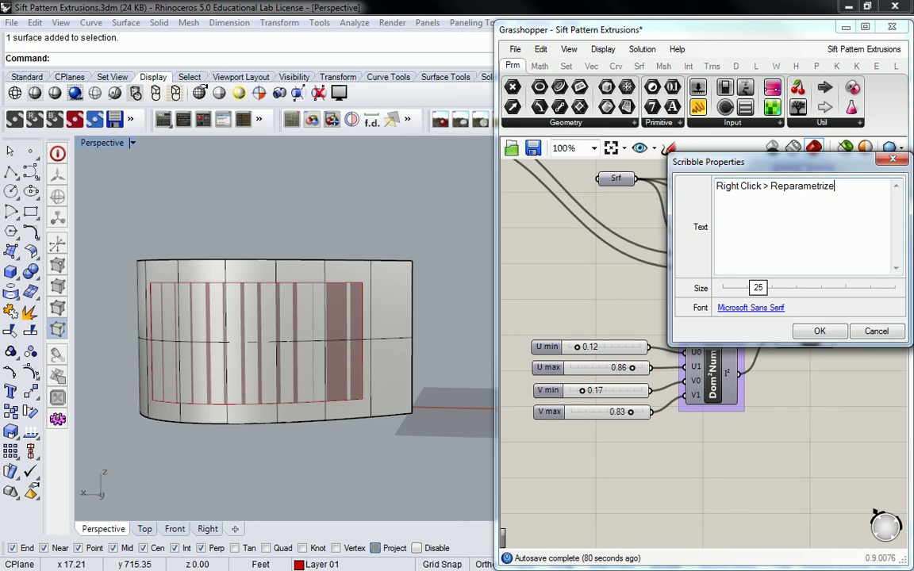
type("!")
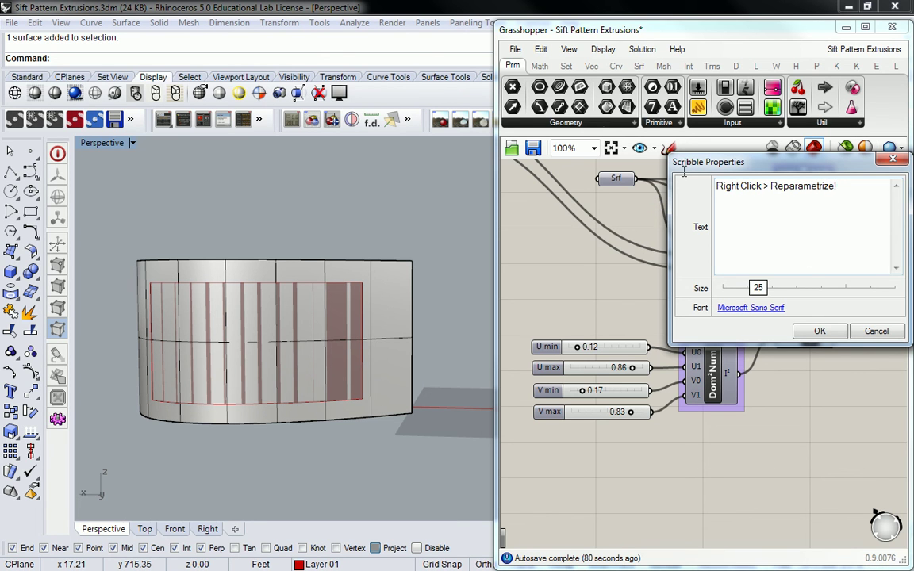
left_click(820, 332)
mouse_move(828, 336)
right_mouse_down()
mouse_move(697, 330)
mouse_move(690, 286)
mouse_move(767, 279)
right_mouse_up()
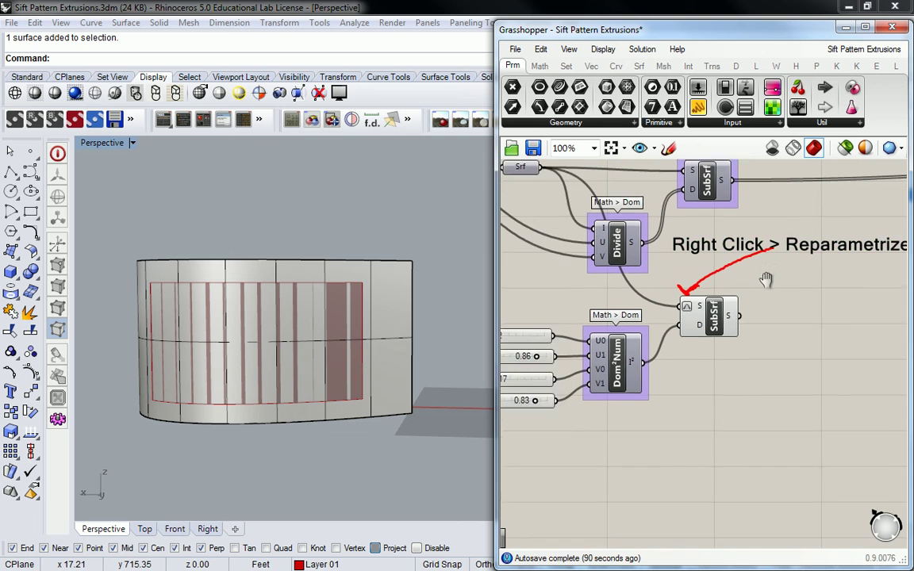
scroll(766, 279, "down", 2)
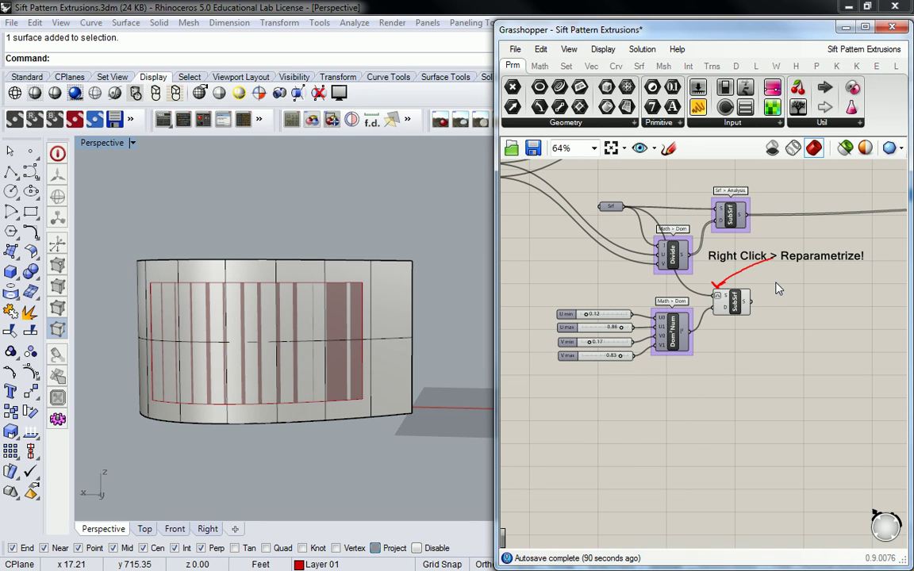